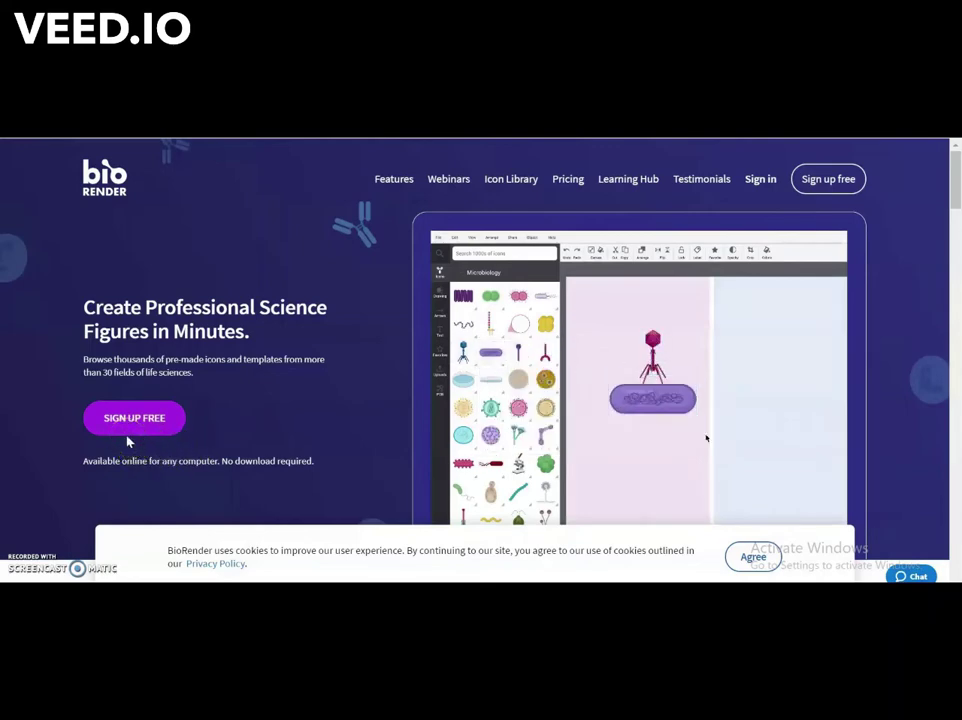
Start the free sign-up for BioRender and create a new blank illustration
click(130, 445)
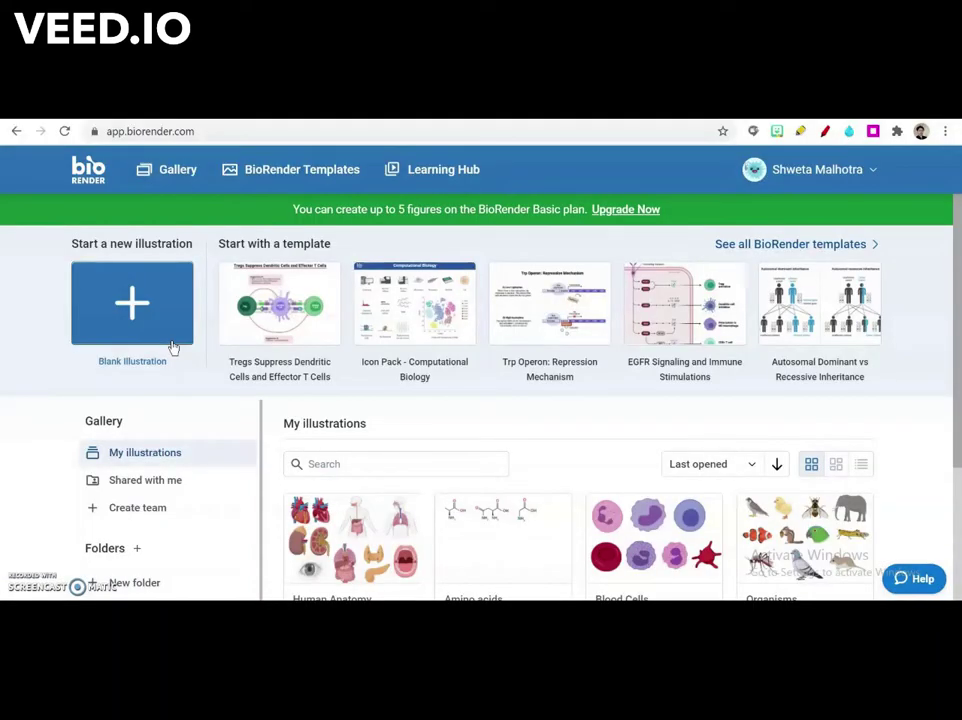
click(162, 328)
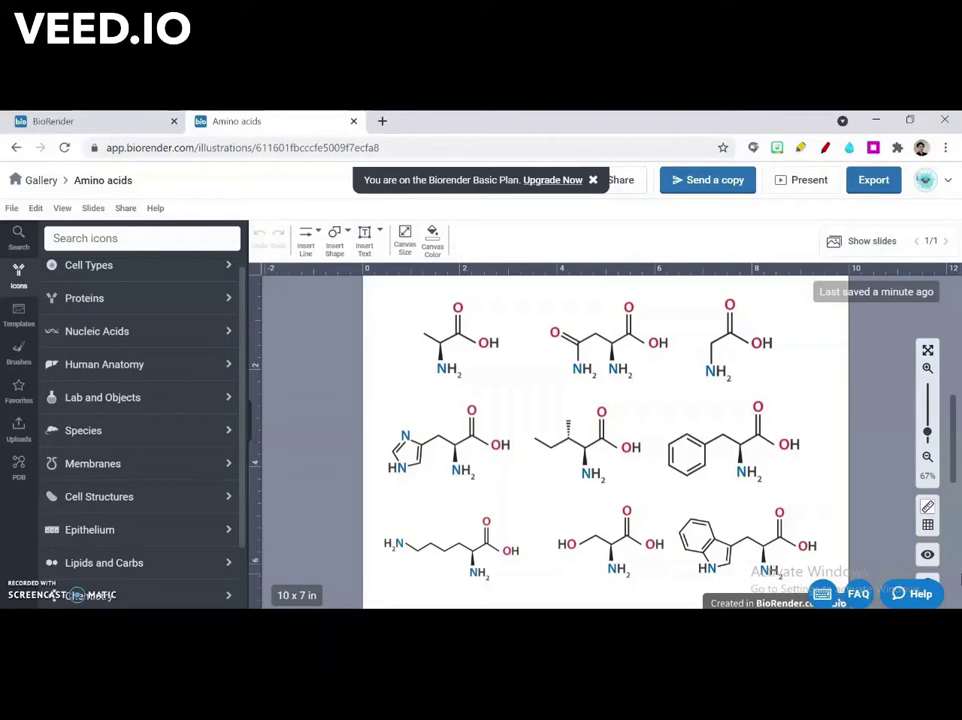
click(928, 556)
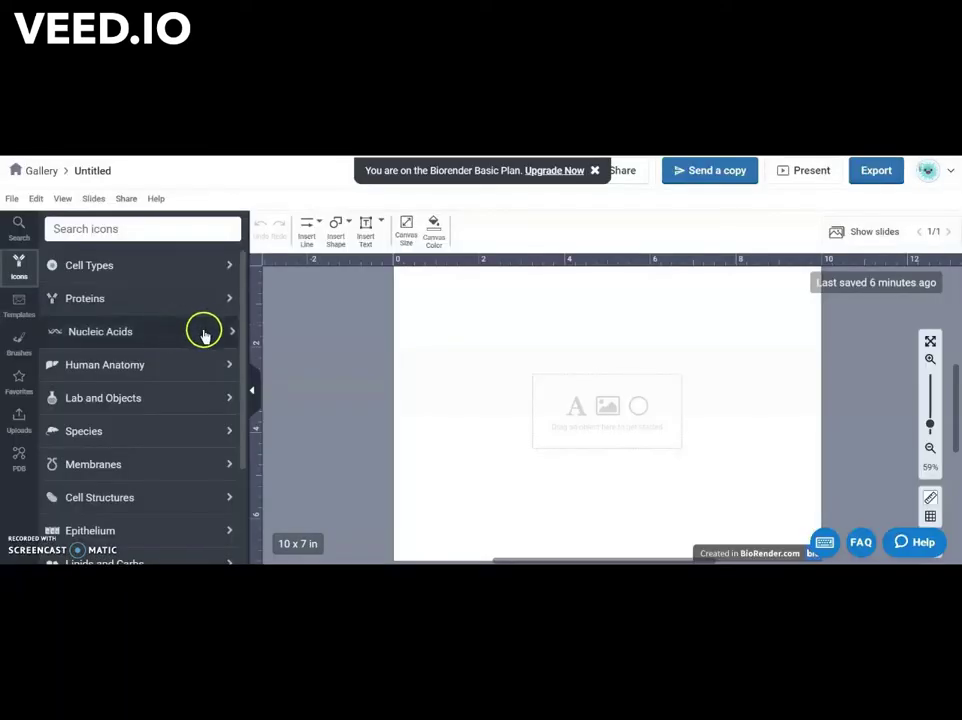
Place the Chromosome icon from the Nucleic Acids DNA set on the page, enlarged to about 2 by 6 in, and delete it
click(226, 335)
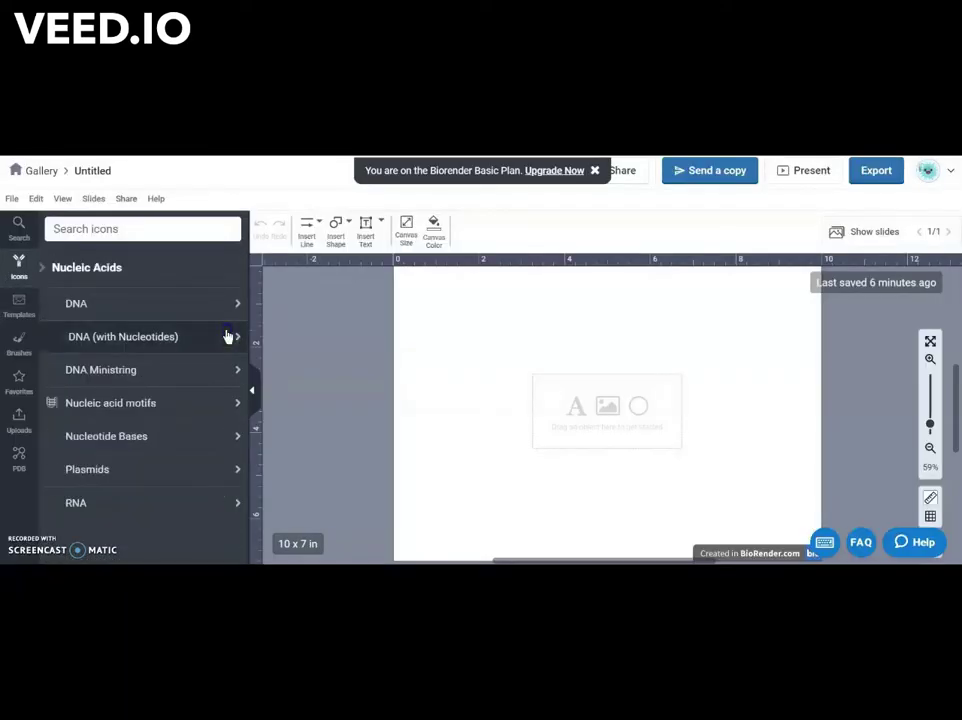
click(200, 307)
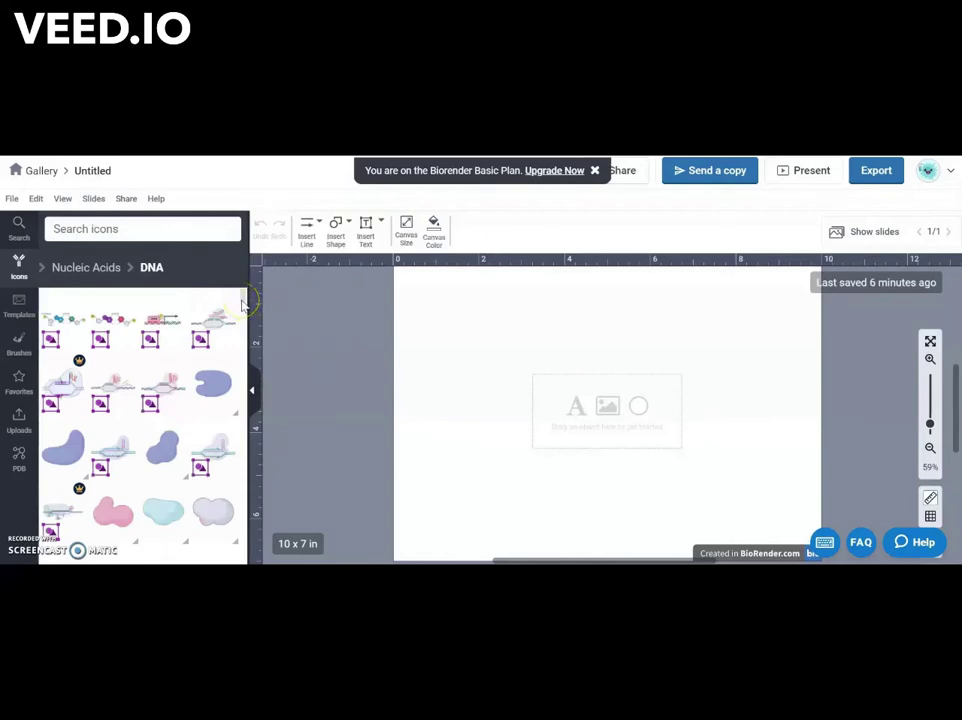
scroll(242, 302, down, 4)
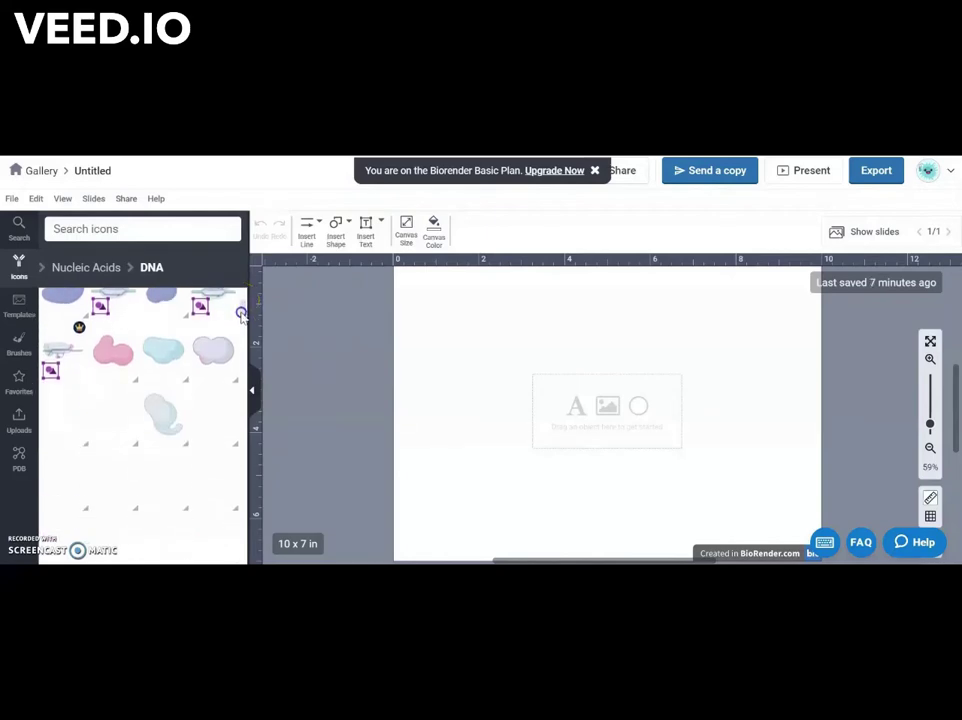
scroll(242, 320, down, 3)
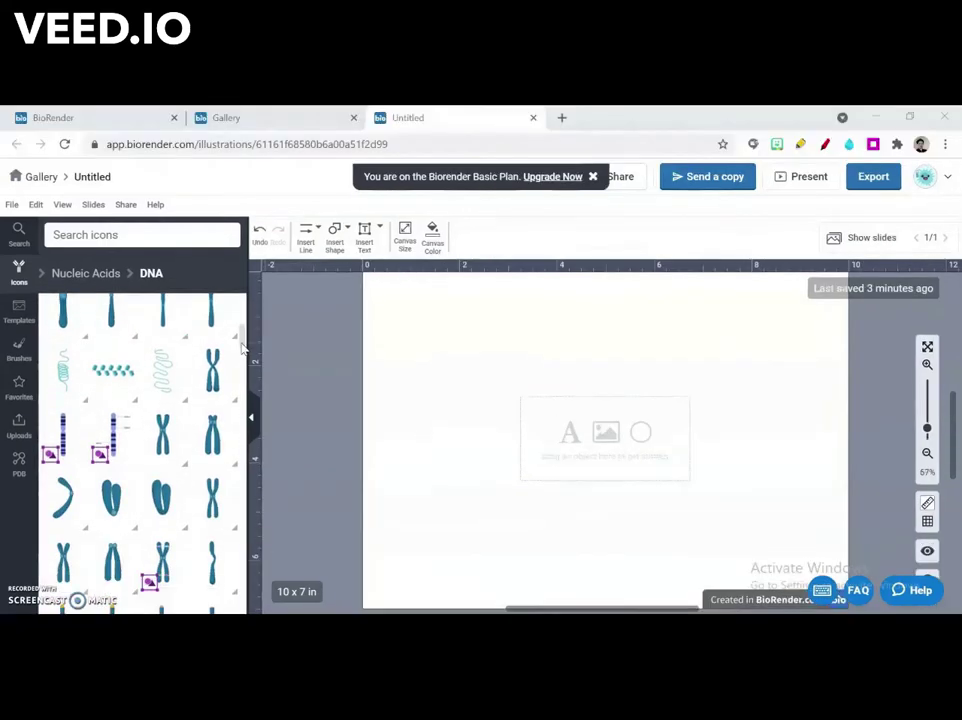
mouse_move(214, 367)
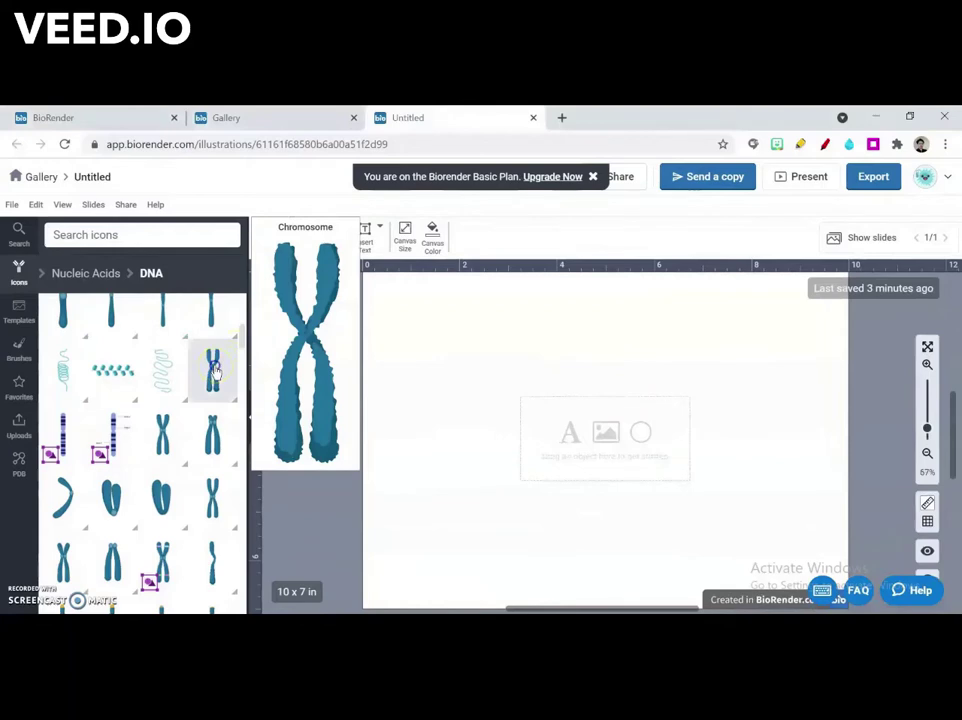
drag(214, 370, 437, 380)
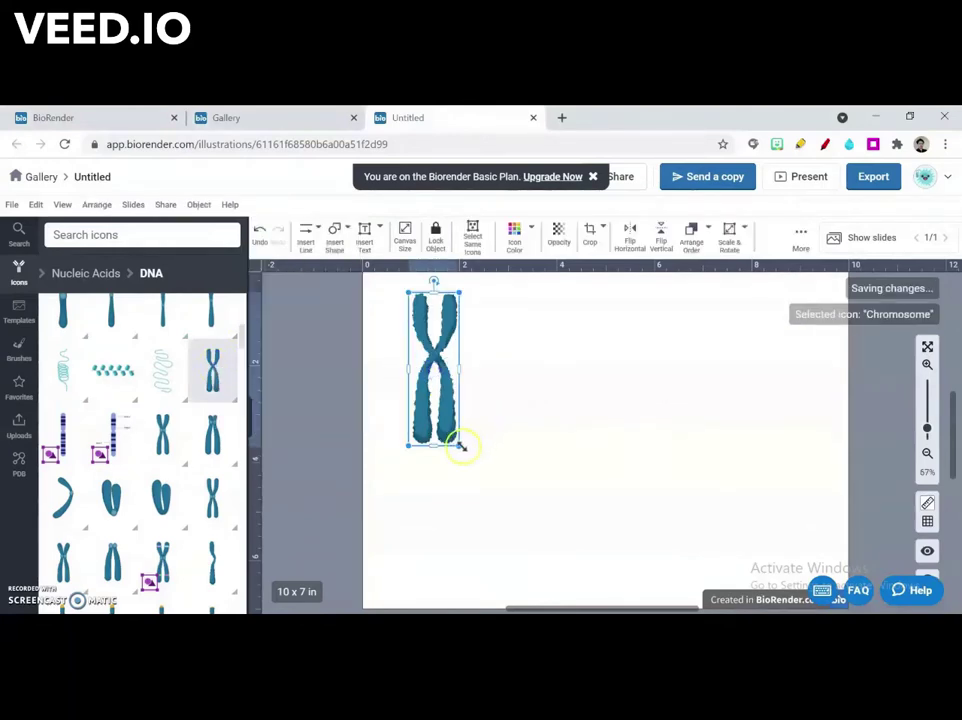
drag(479, 467, 569, 582)
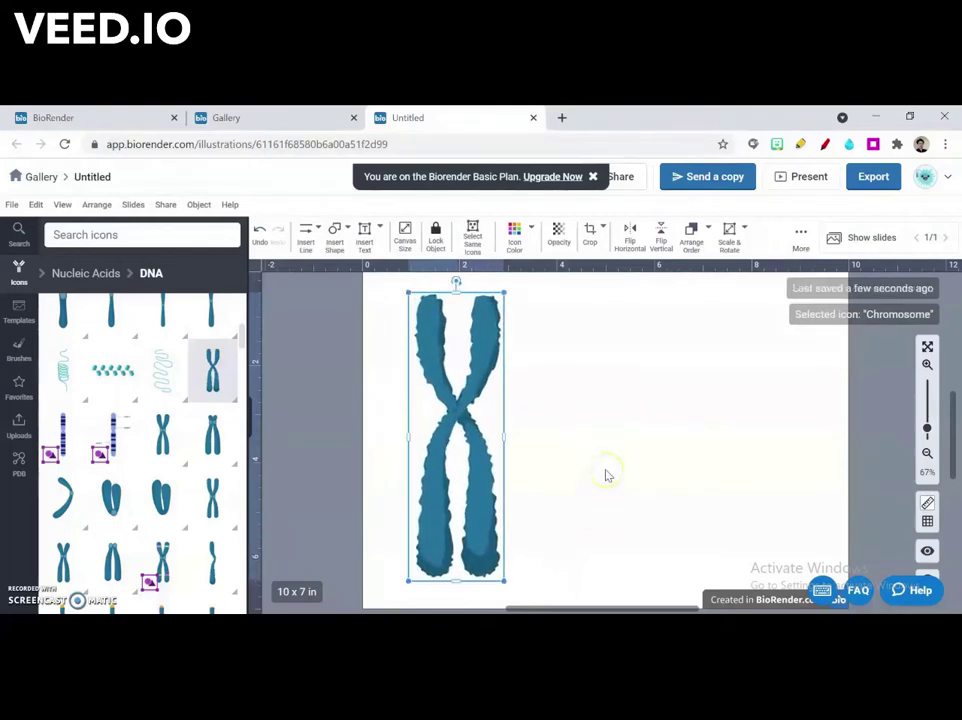
key(Delete)
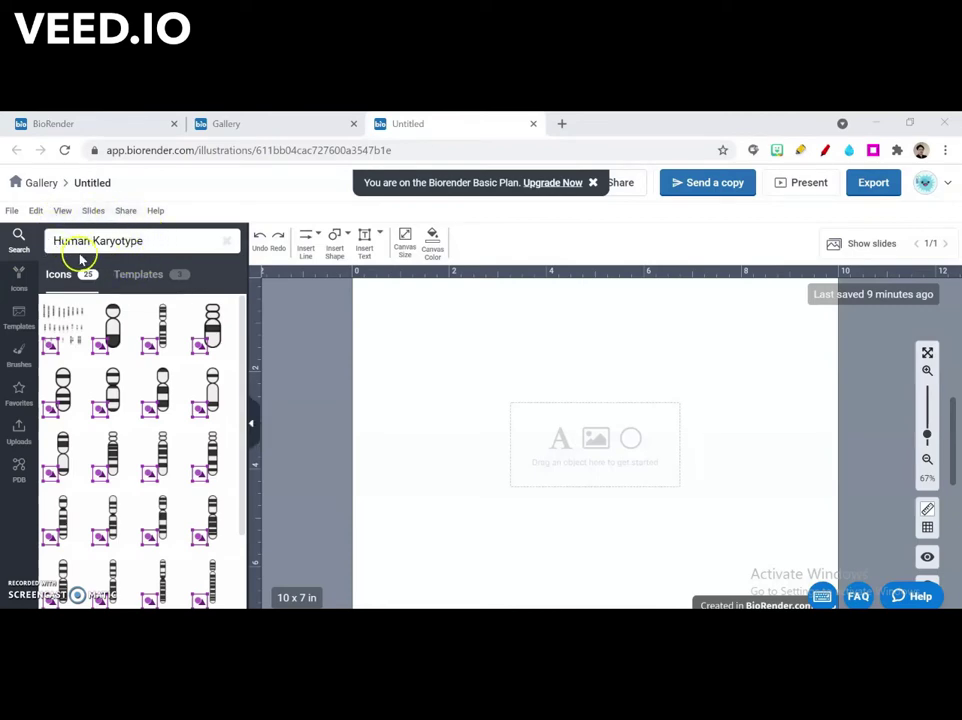
Place the Human karyotype icon on the page, scaled down and moved toward the page centre
mouse_move(52, 318)
drag(50, 315, 402, 337)
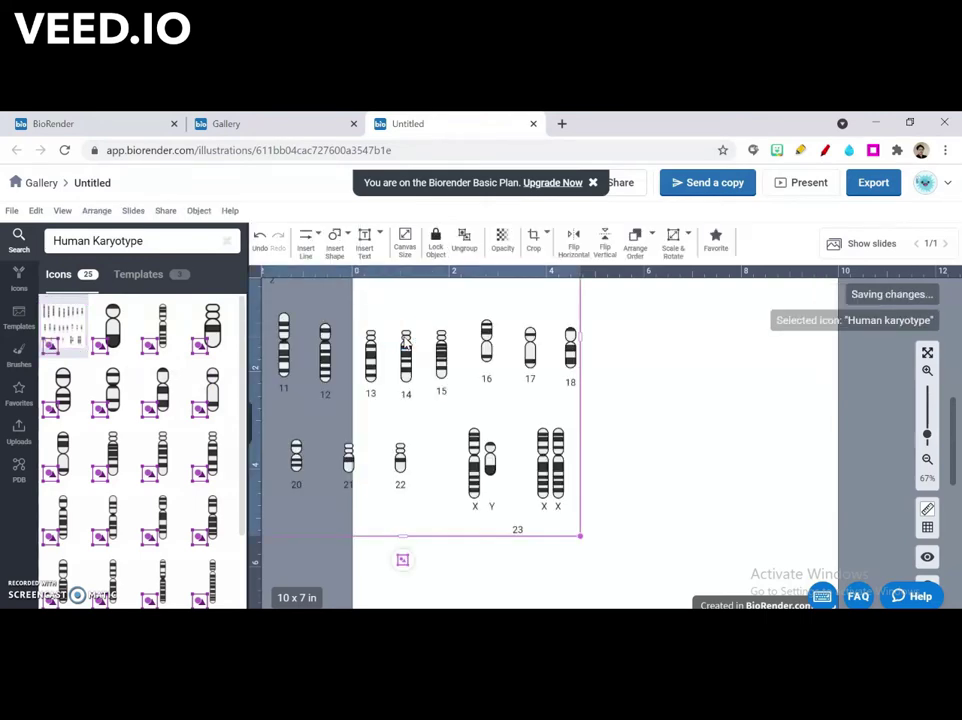
click(578, 536)
drag(578, 536, 519, 476)
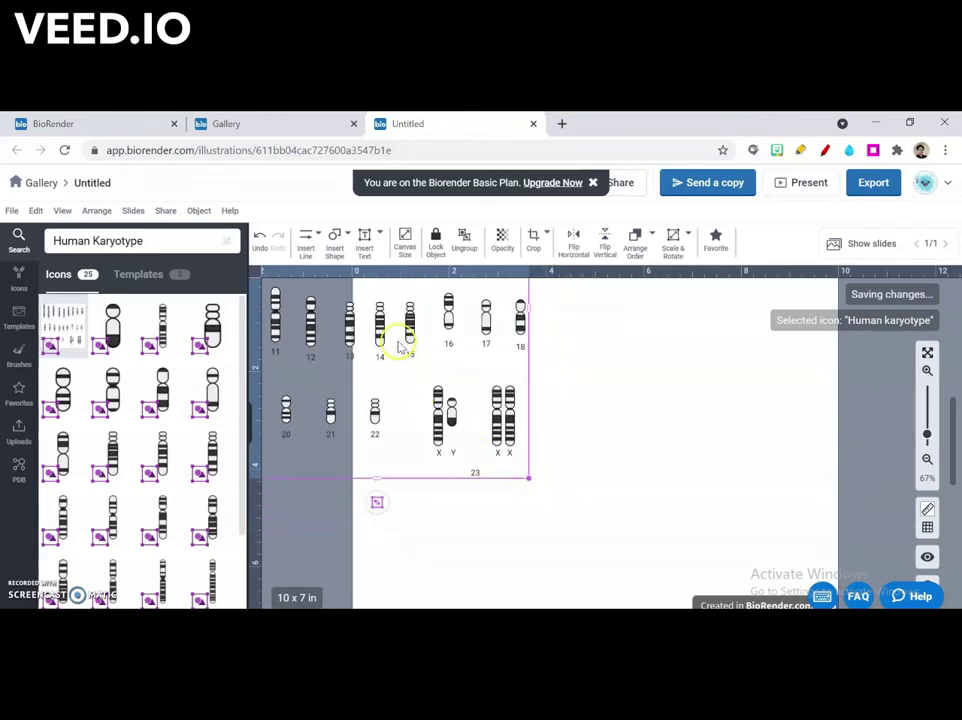
drag(384, 344, 607, 472)
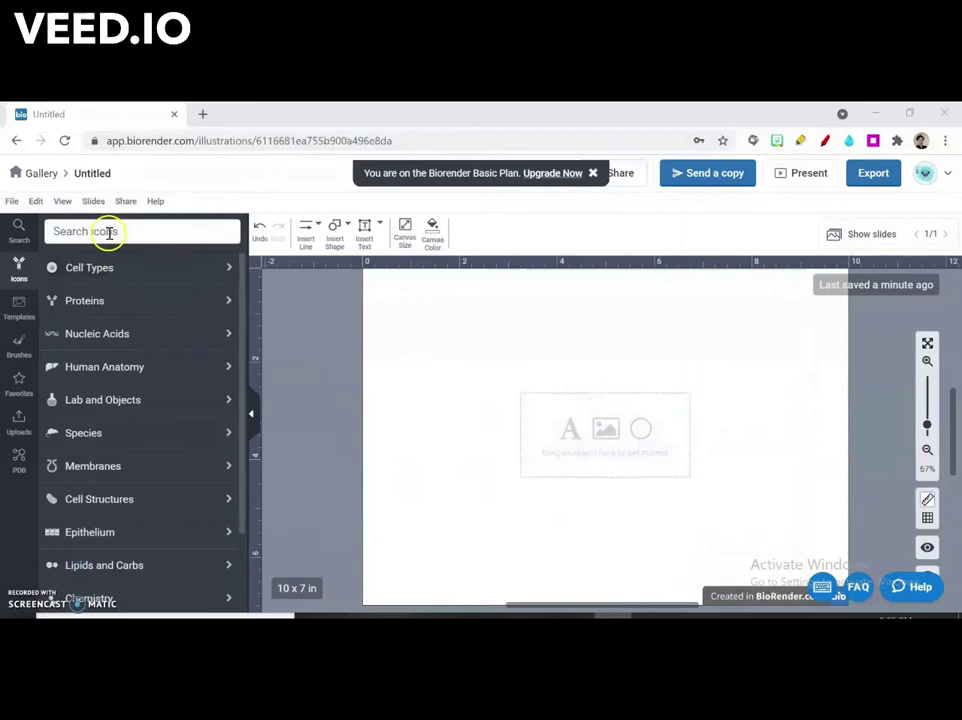
Search the icons for "animal cell" and place the Generic Animal Cell icon on the blank page
click(105, 232)
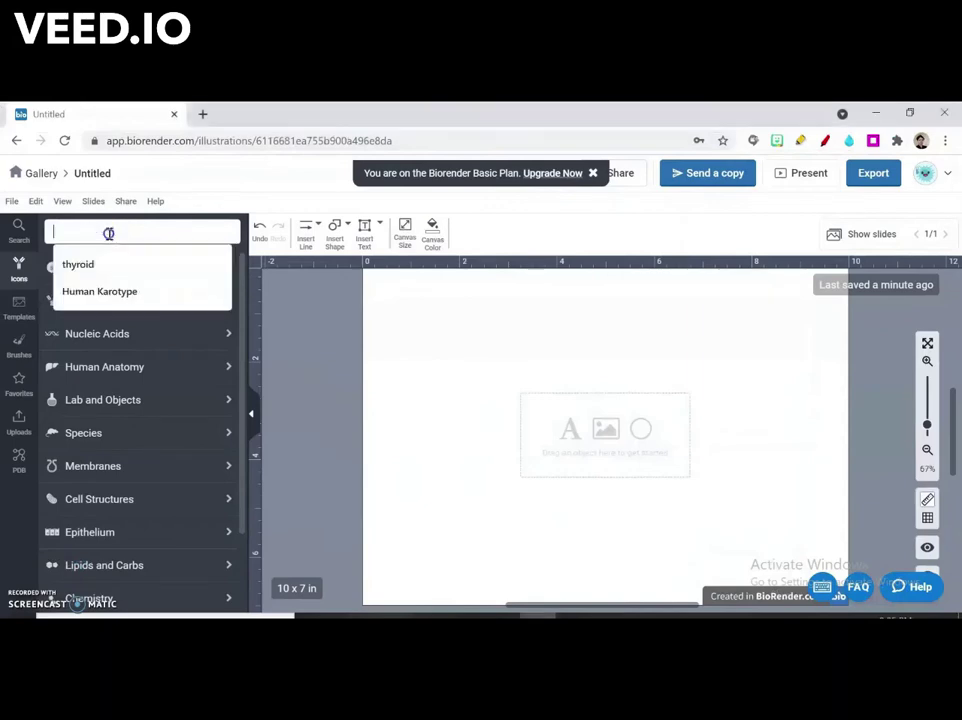
text(anima)
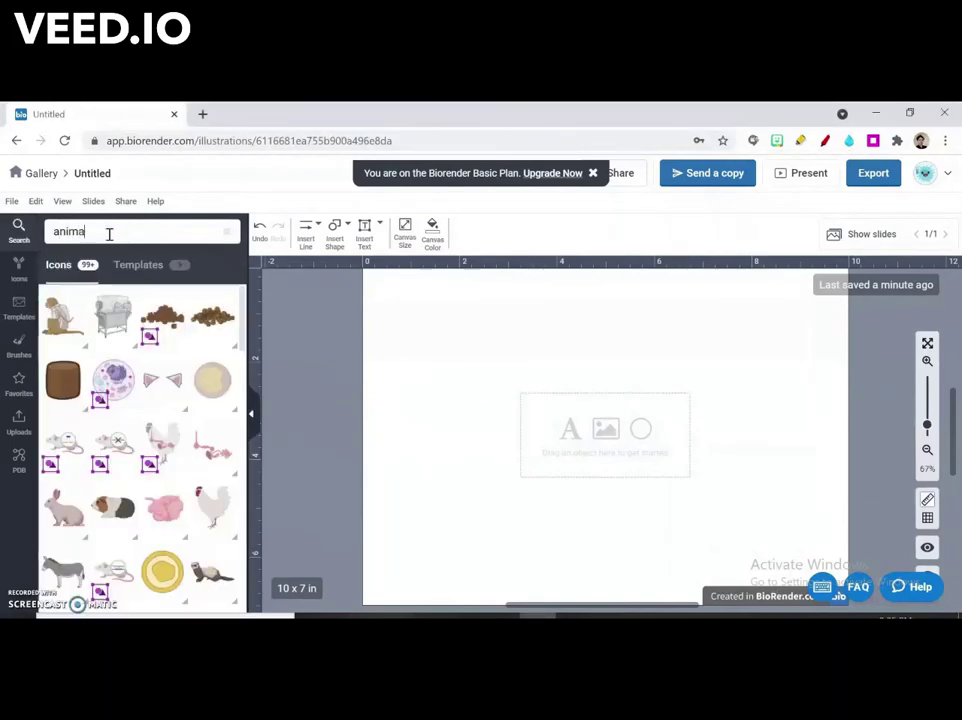
text(l cell)
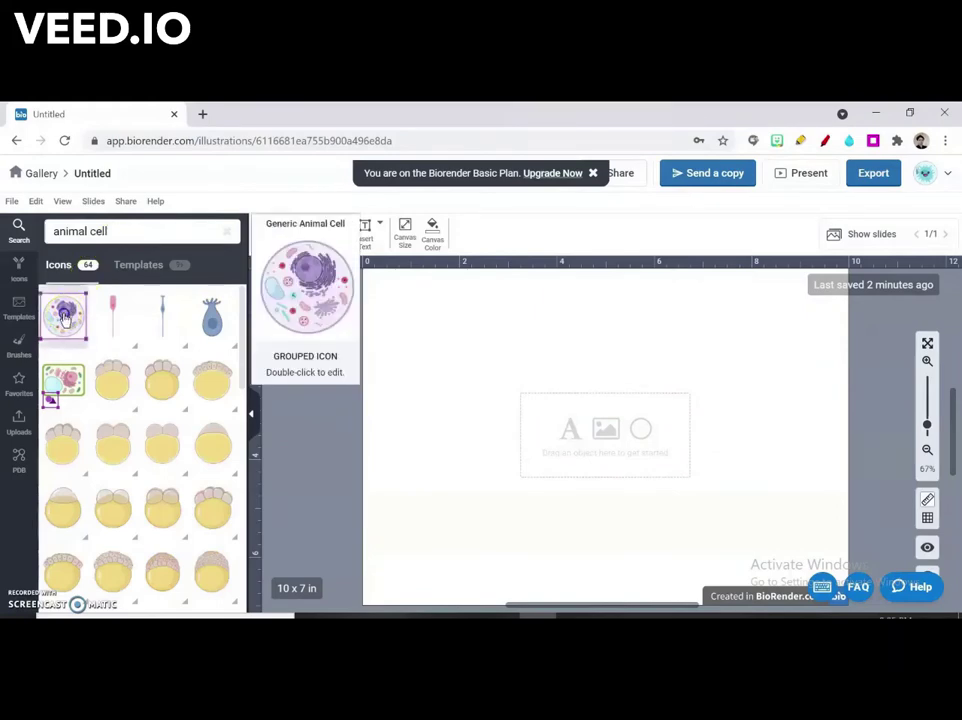
drag(63, 316, 578, 410)
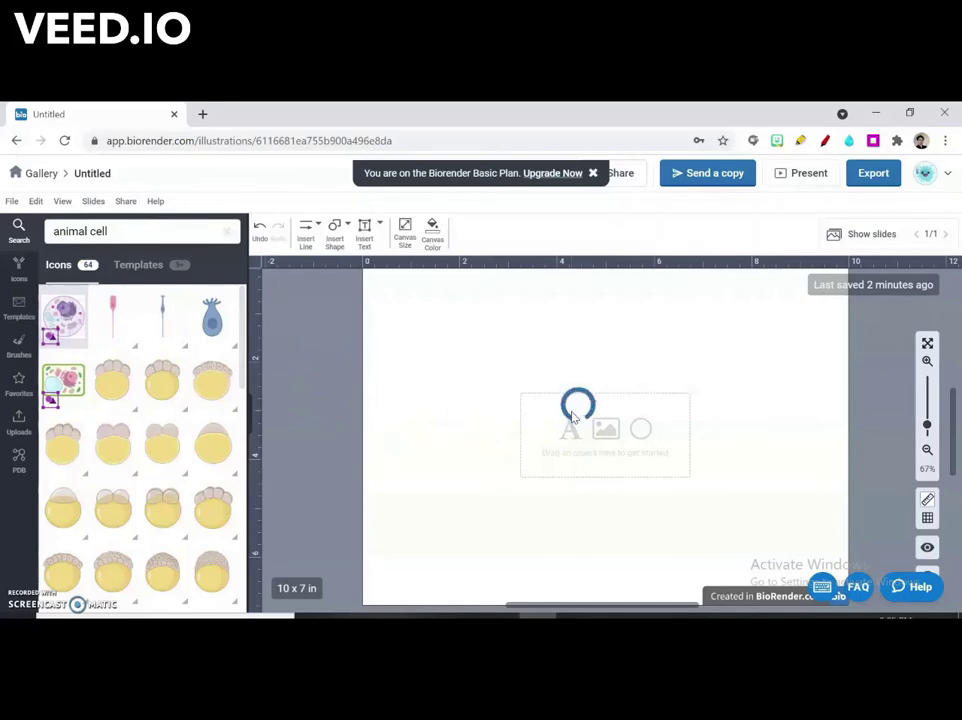
Enlarge the animal cell to about 5.8 in wide and move it slightly lower on the page
drag(685, 510, 749, 575)
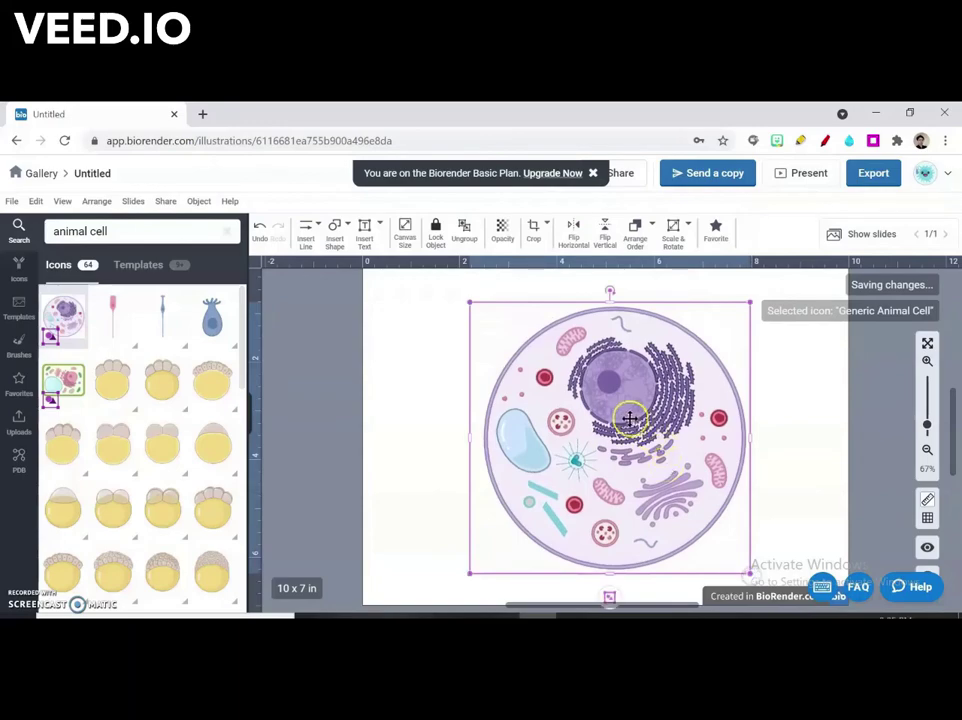
mouse_move(625, 419)
mouse_down()
mouse_move(613, 425)
mouse_move(622, 438)
mouse_up()
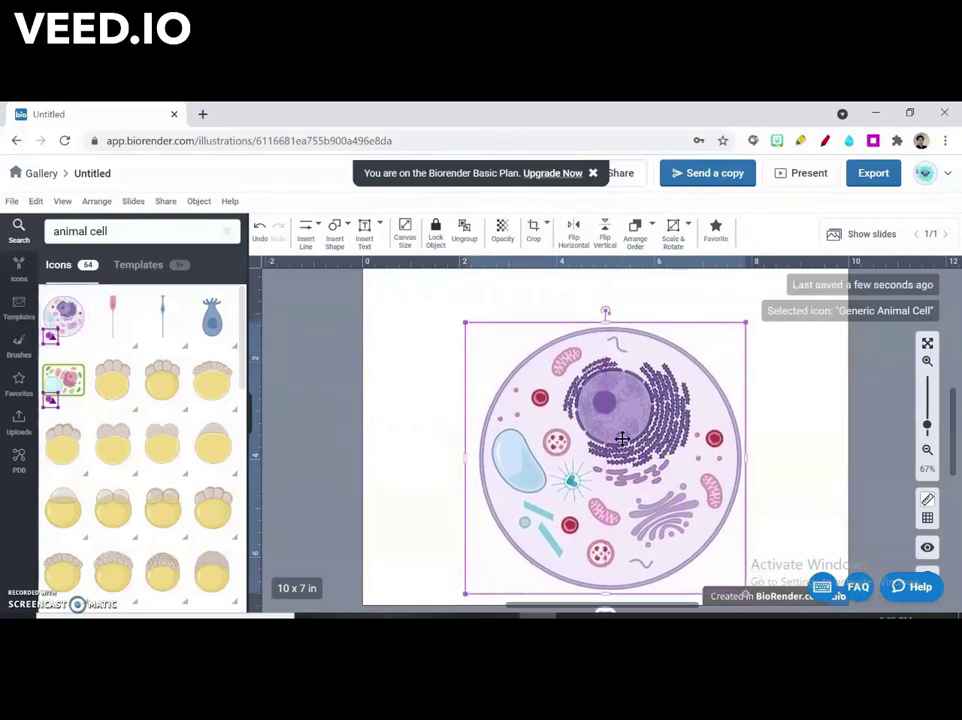
click(320, 450)
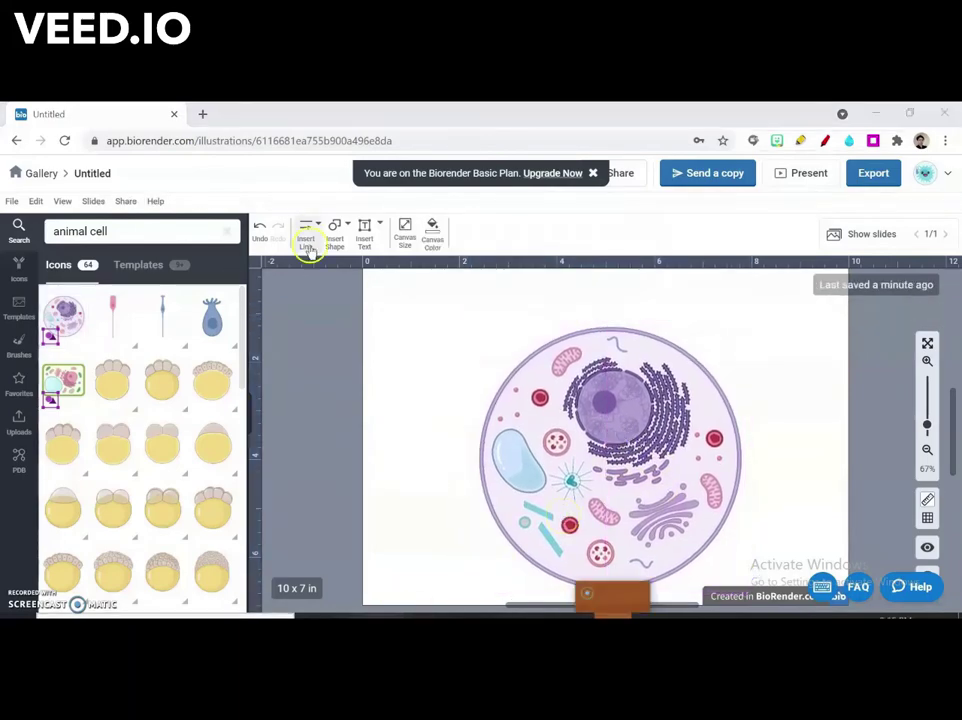
Draw straight horizontal leader lines from left of the cell to the upper-left mitochondrion and to the red vesicle below it
click(307, 240)
mouse_move(337, 263)
click(388, 274)
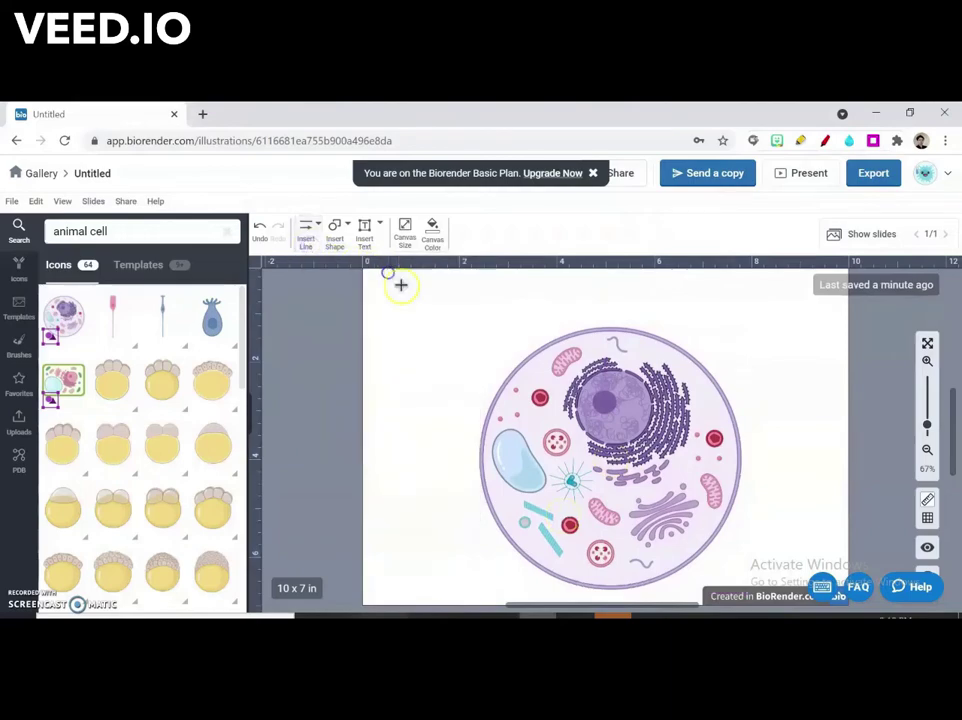
mouse_move(449, 352)
mouse_down()
mouse_move(511, 363)
mouse_move(563, 355)
mouse_up()
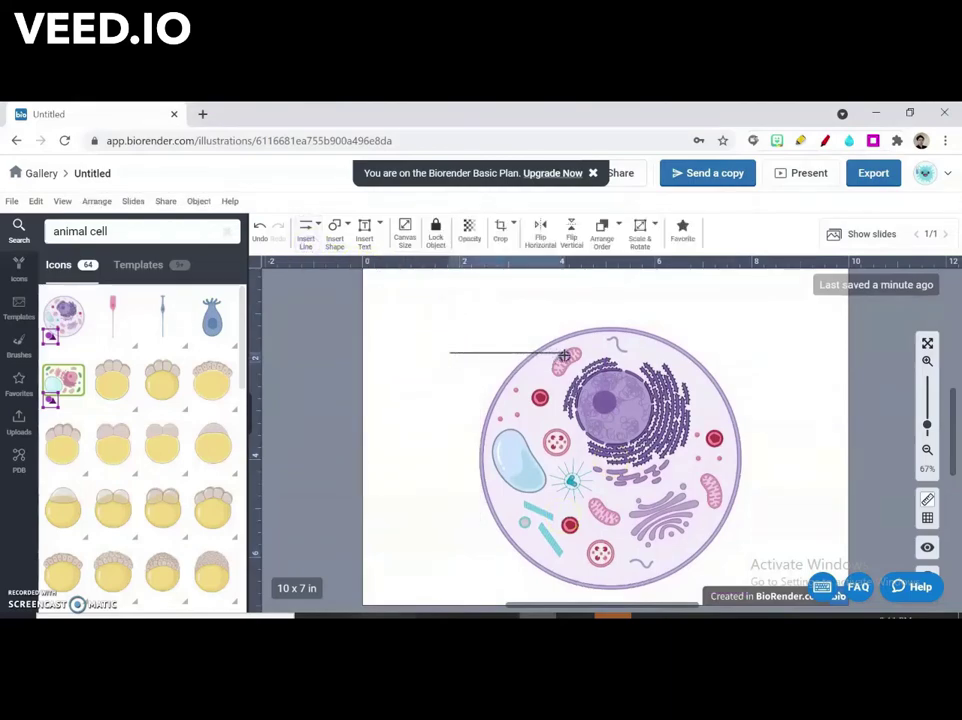
click(310, 234)
mouse_move(335, 263)
click(392, 271)
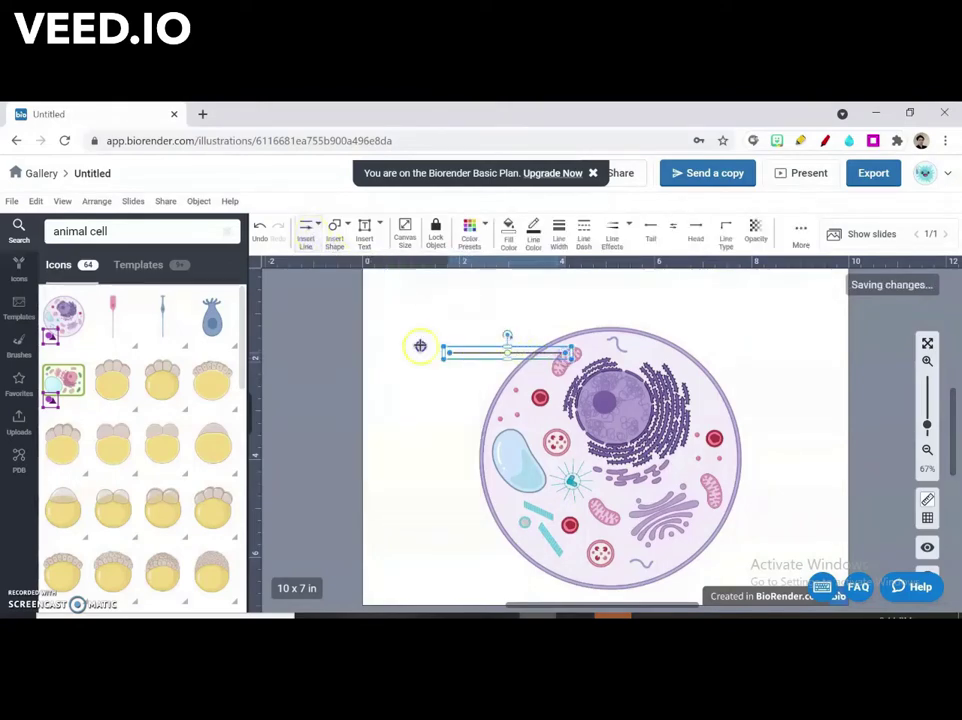
drag(448, 399, 540, 399)
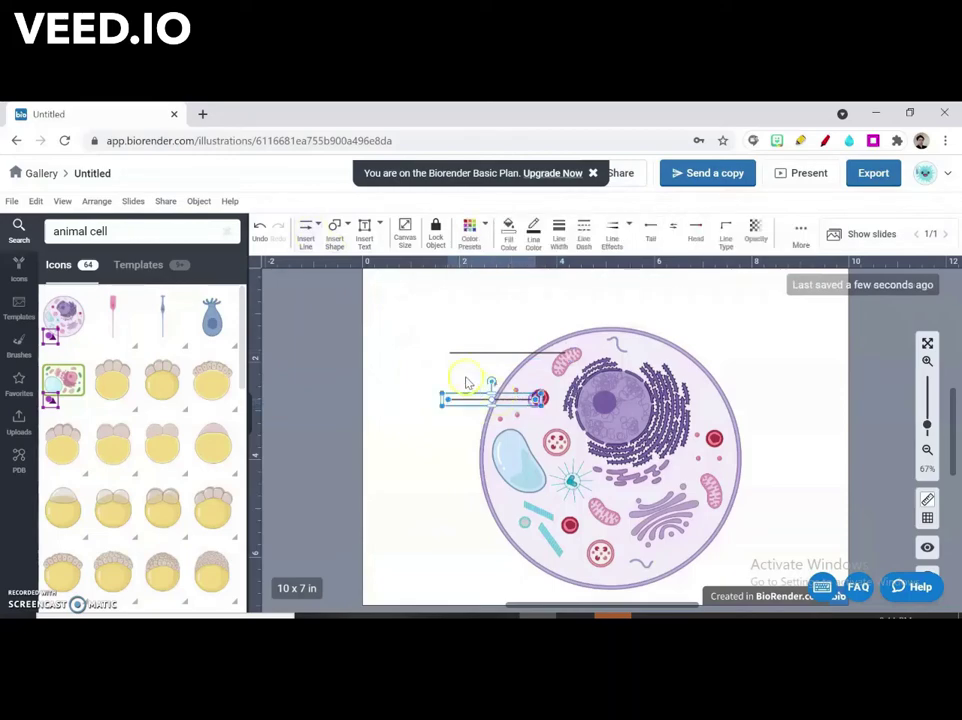
Draw straight horizontal leader lines from left of the cell to the red-dotted round vesicle and to the teal star-shaped centrosome
click(303, 238)
mouse_move(354, 268)
click(389, 280)
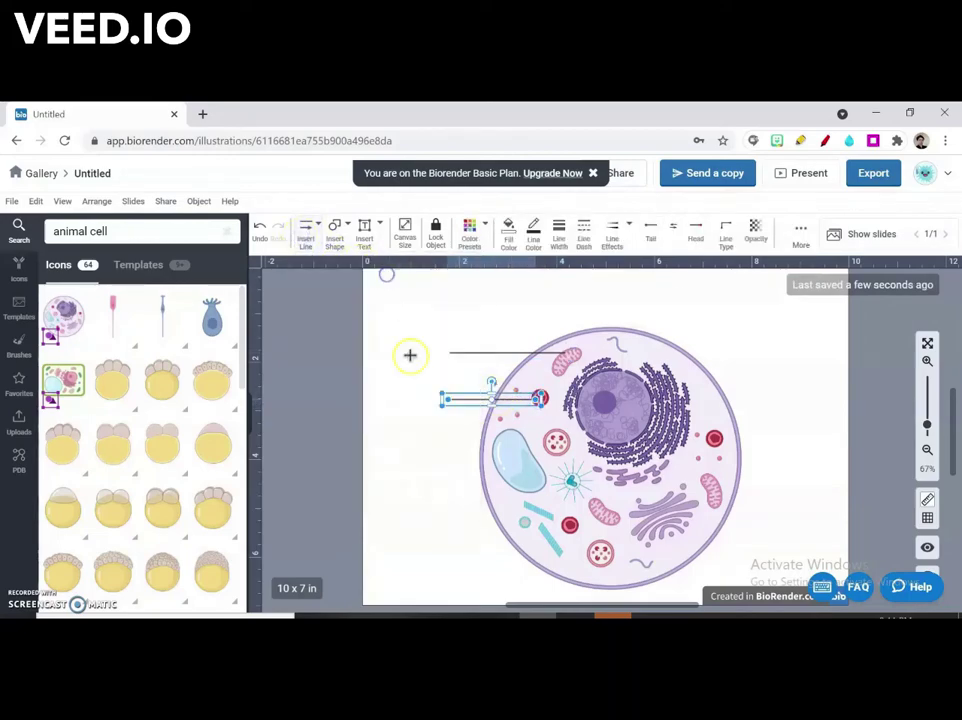
drag(436, 444, 558, 443)
click(313, 228)
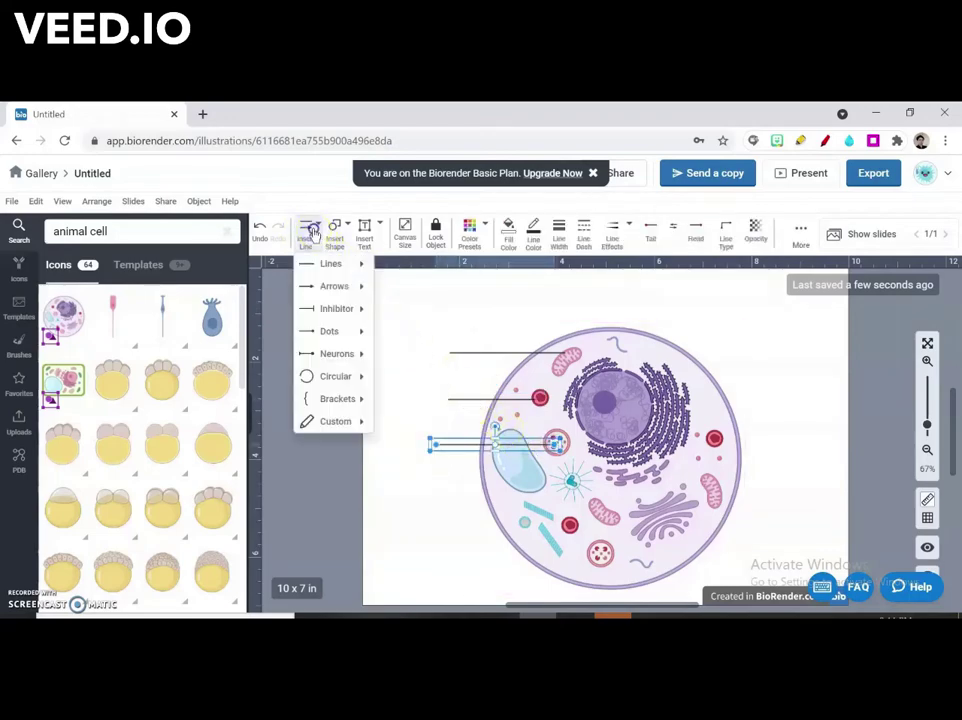
mouse_move(337, 266)
click(393, 276)
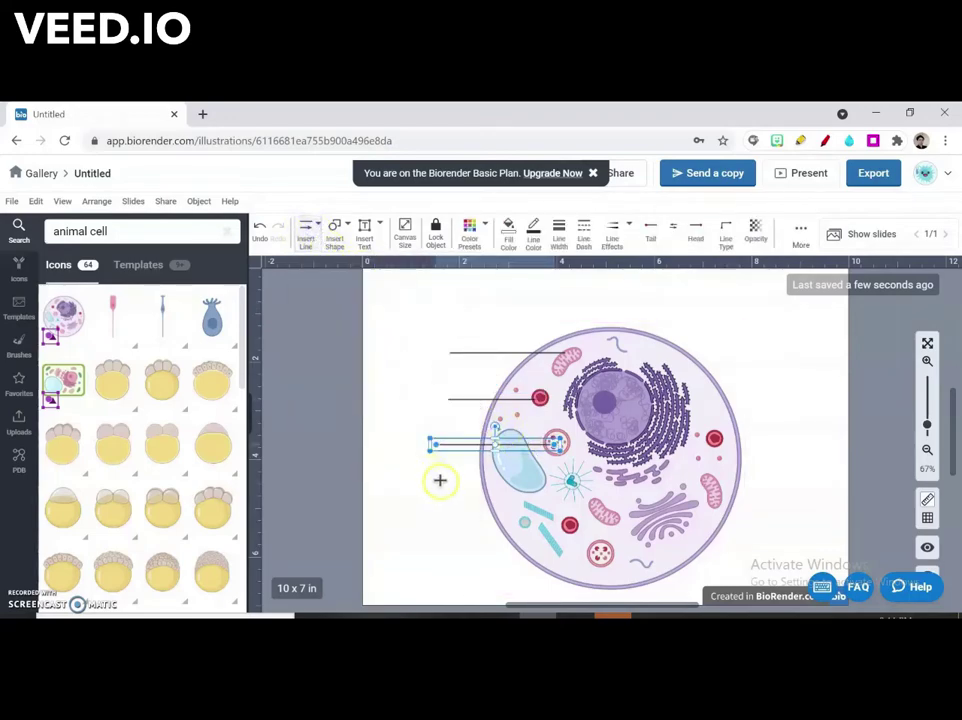
drag(442, 482, 570, 484)
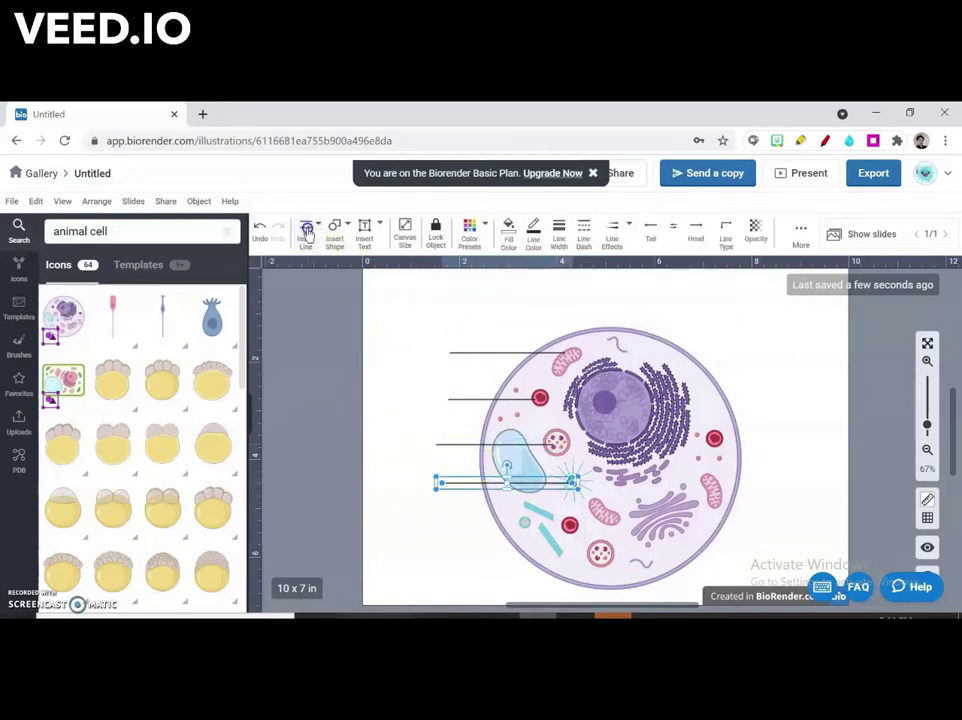
Draw a straight horizontal leader line about 1.3 in long from the left to the cell membrane's lower-left edge
click(307, 228)
mouse_move(338, 264)
click(393, 272)
drag(453, 546, 508, 546)
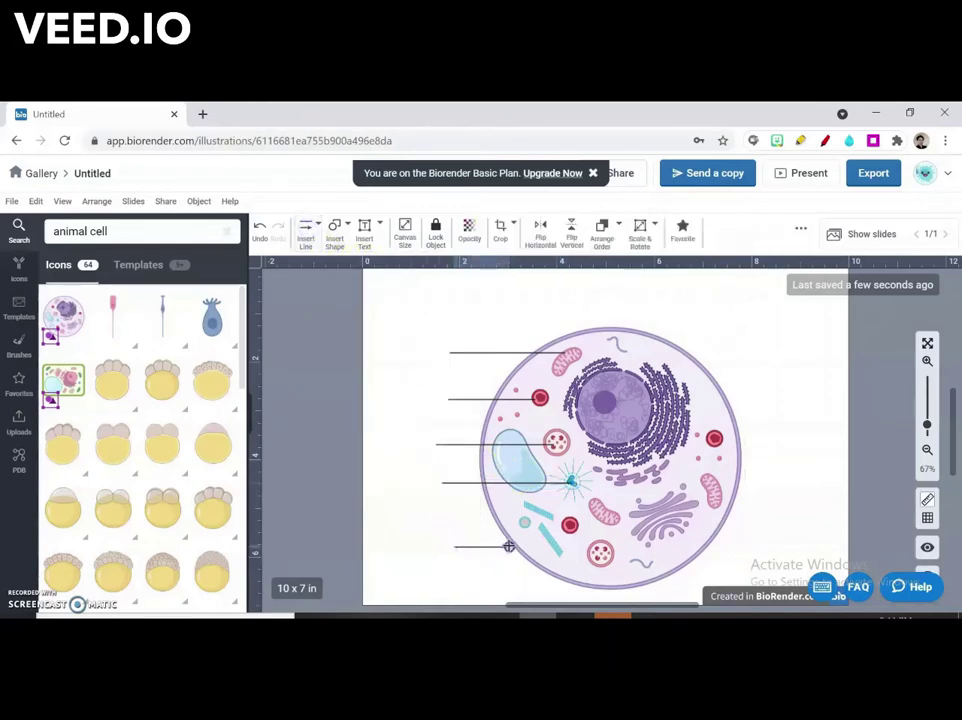
Draw straight horizontal leader lines about 3 in long to the right from the upper nucleus and from the nucleolus
click(309, 227)
mouse_move(335, 260)
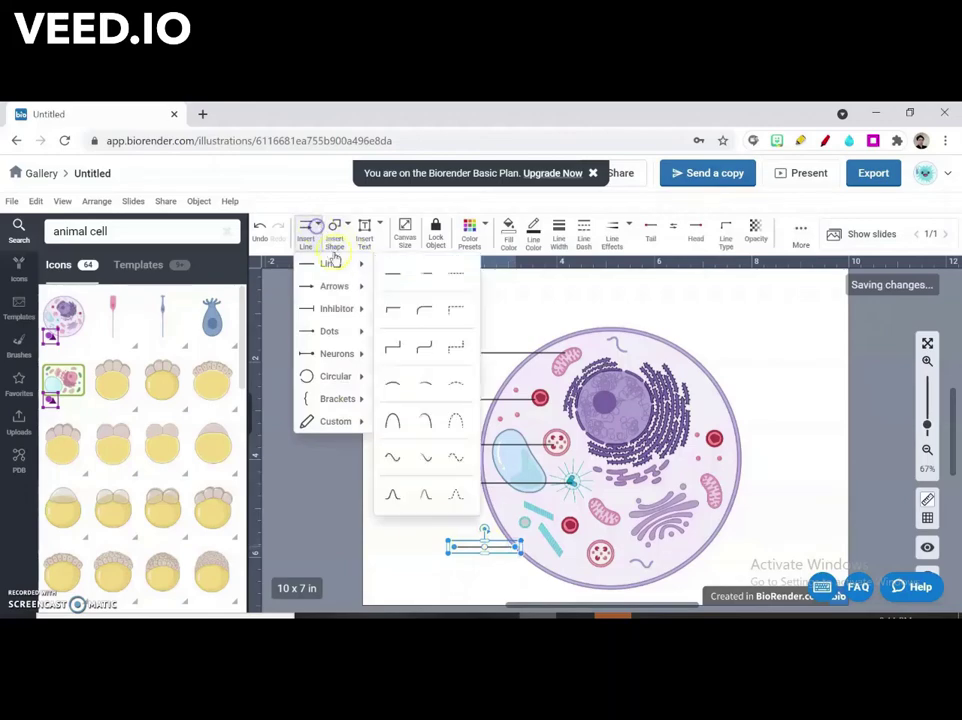
click(392, 272)
drag(621, 381, 770, 387)
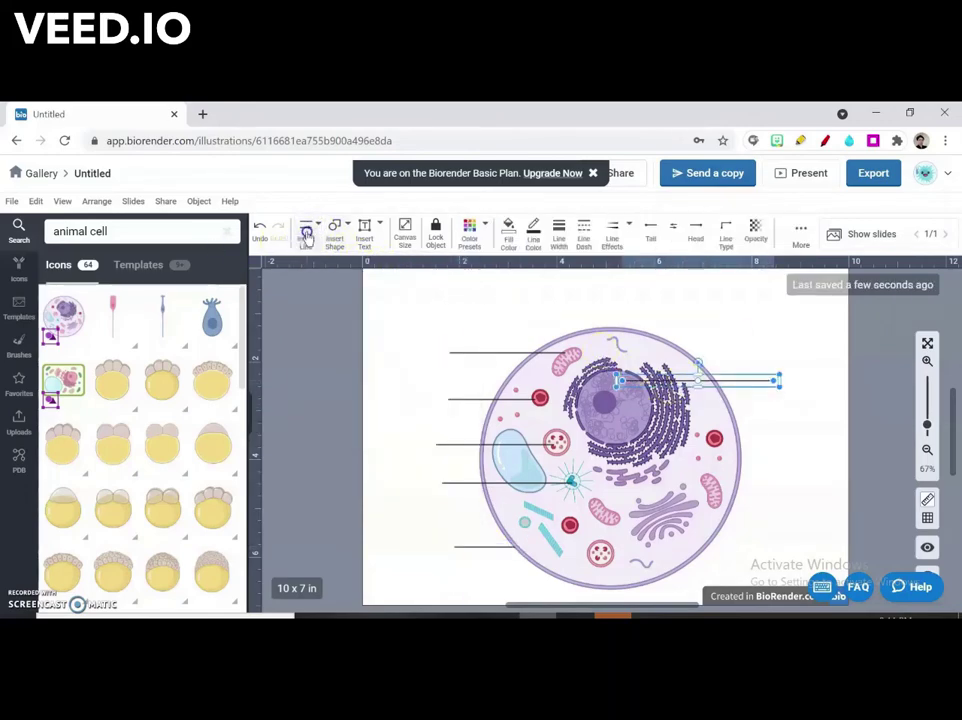
click(307, 228)
mouse_move(362, 264)
click(390, 272)
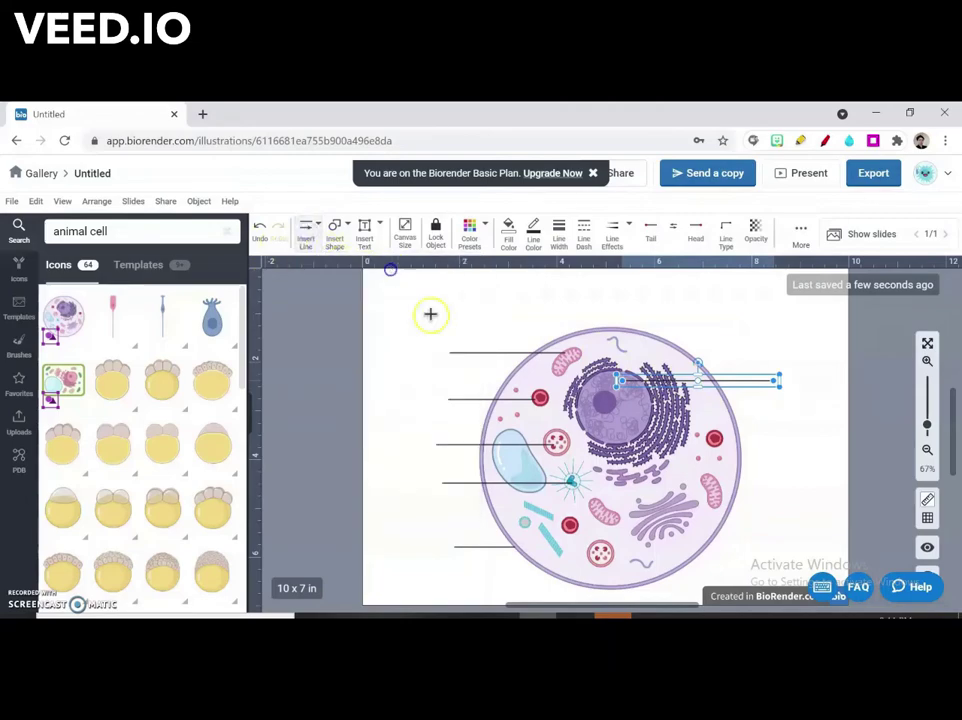
drag(600, 408, 742, 402)
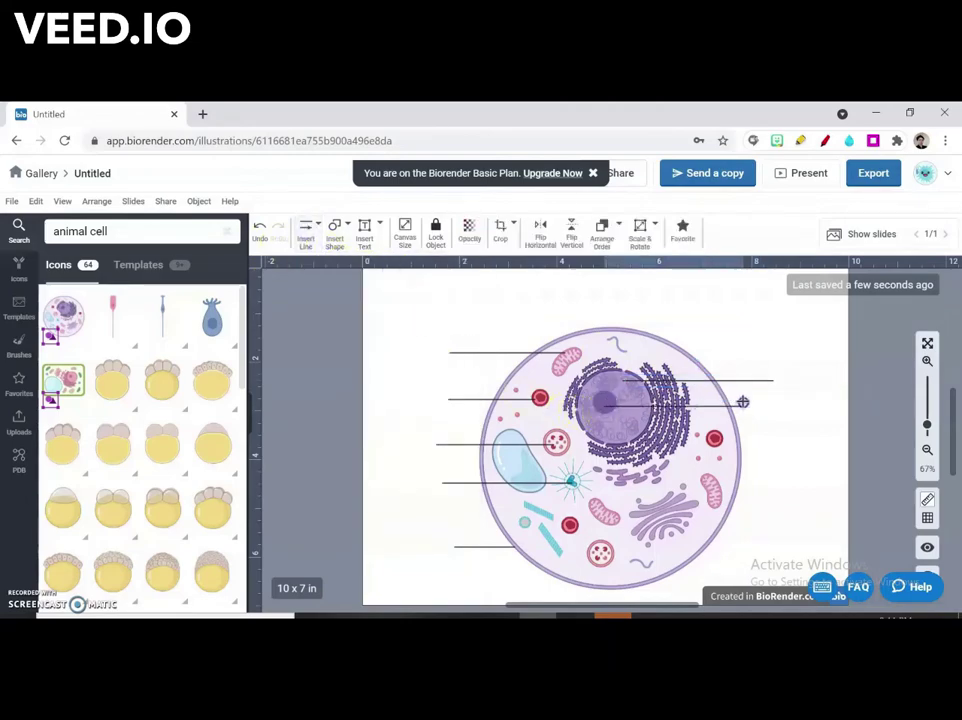
Draw straight horizontal leader lines about 2 in and 2.5 in long to the right from the rough and smooth endoplasmic reticulum
click(307, 227)
mouse_move(327, 262)
click(392, 273)
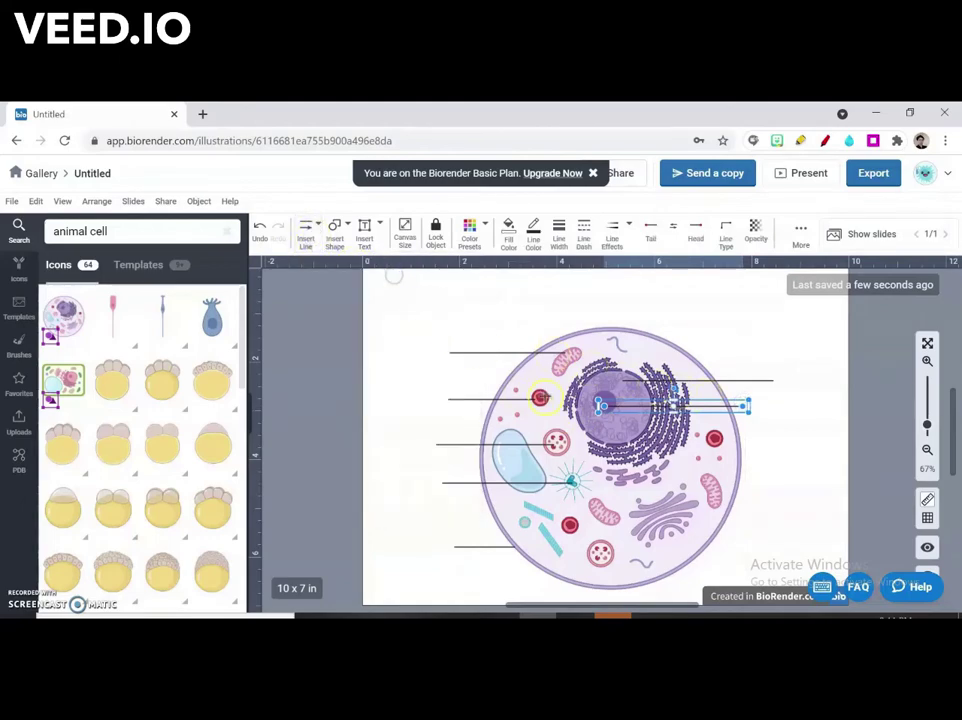
drag(675, 441, 772, 444)
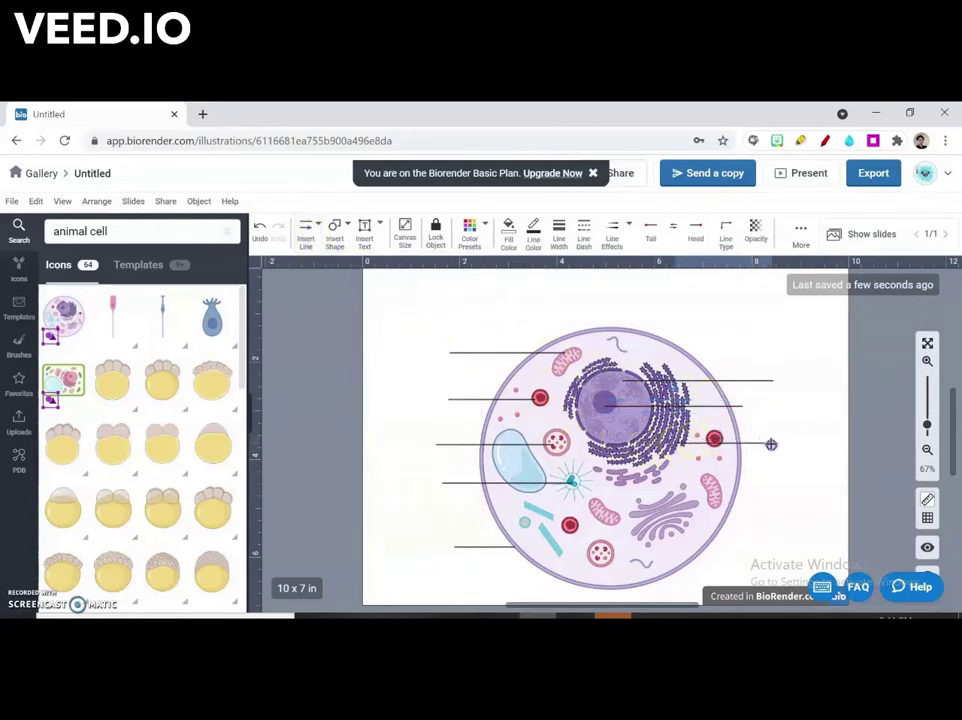
click(306, 229)
mouse_move(337, 265)
click(392, 275)
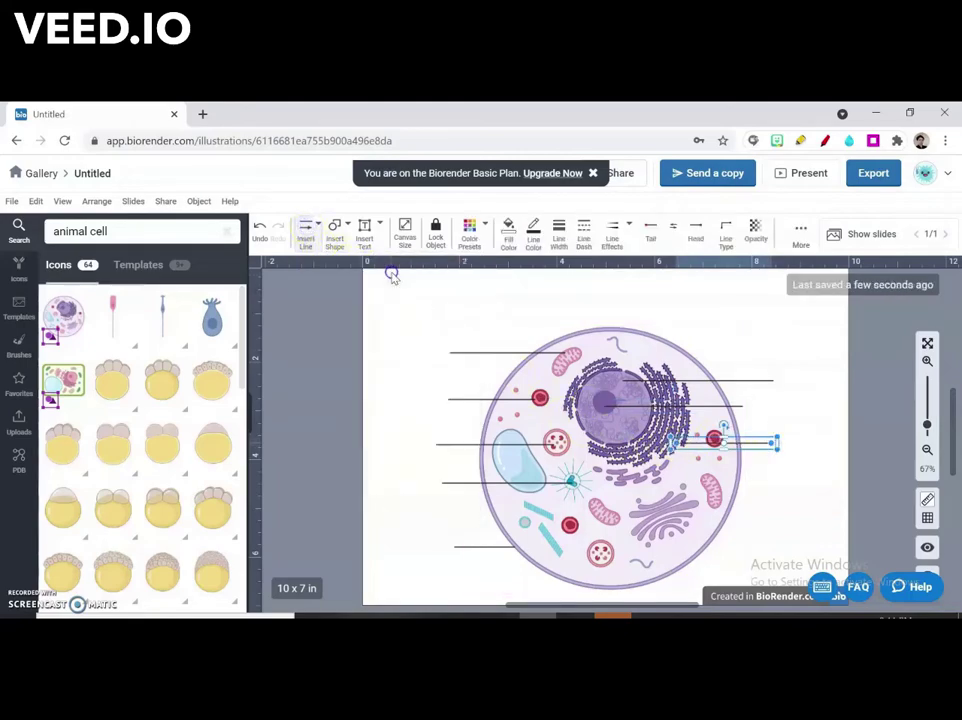
drag(636, 478, 760, 478)
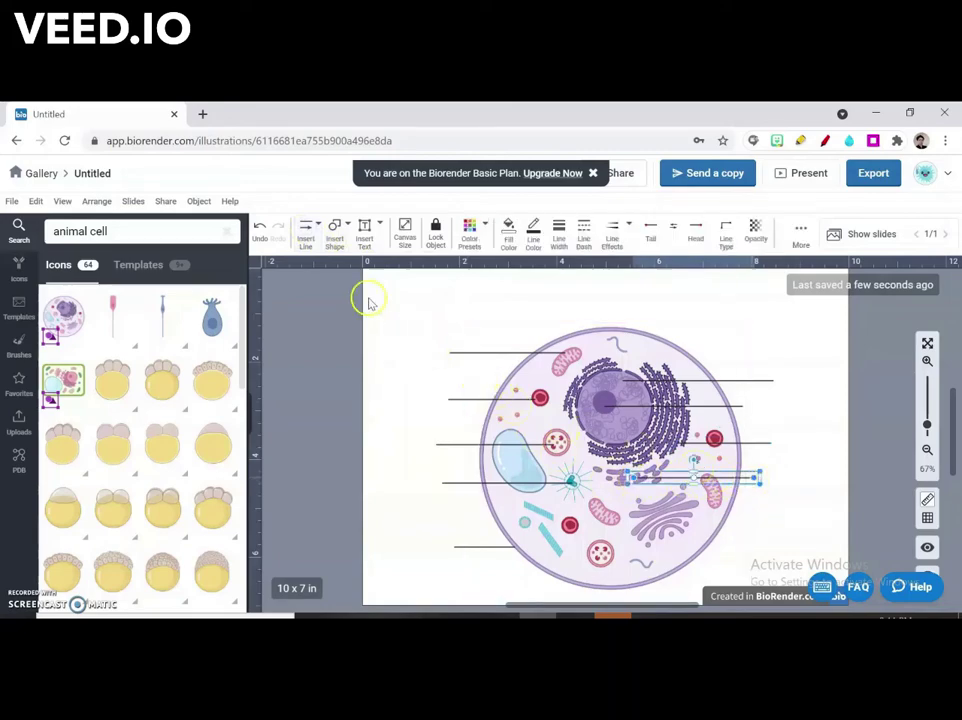
Draw a straight horizontal leader line about 1.7 in long to the right from the Golgi apparatus
click(307, 229)
mouse_move(332, 263)
click(386, 275)
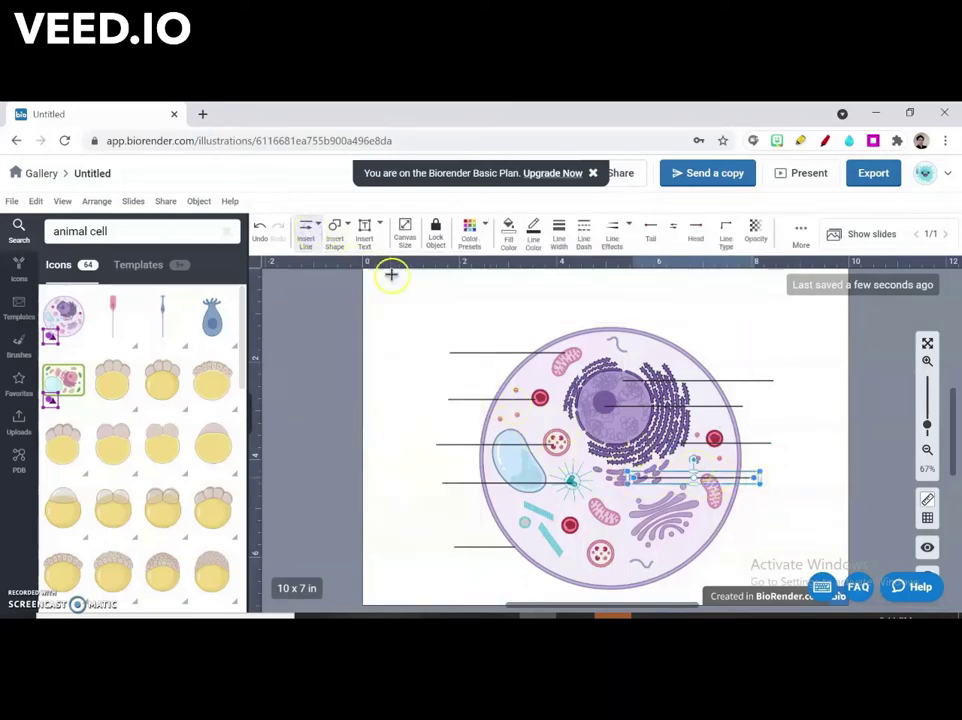
drag(670, 520, 752, 519)
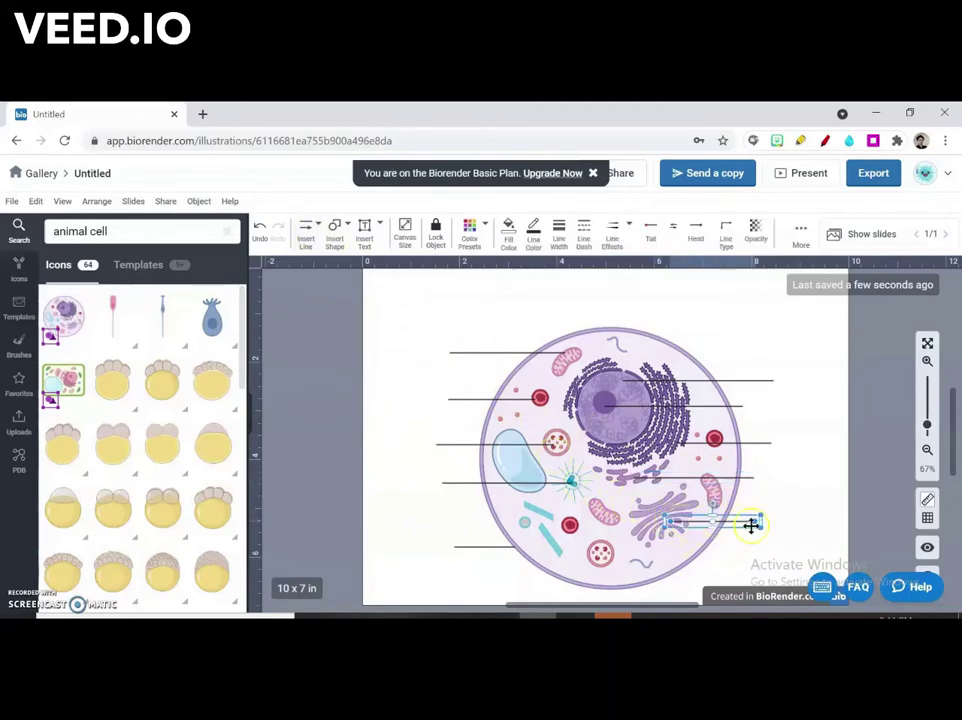
click(348, 598)
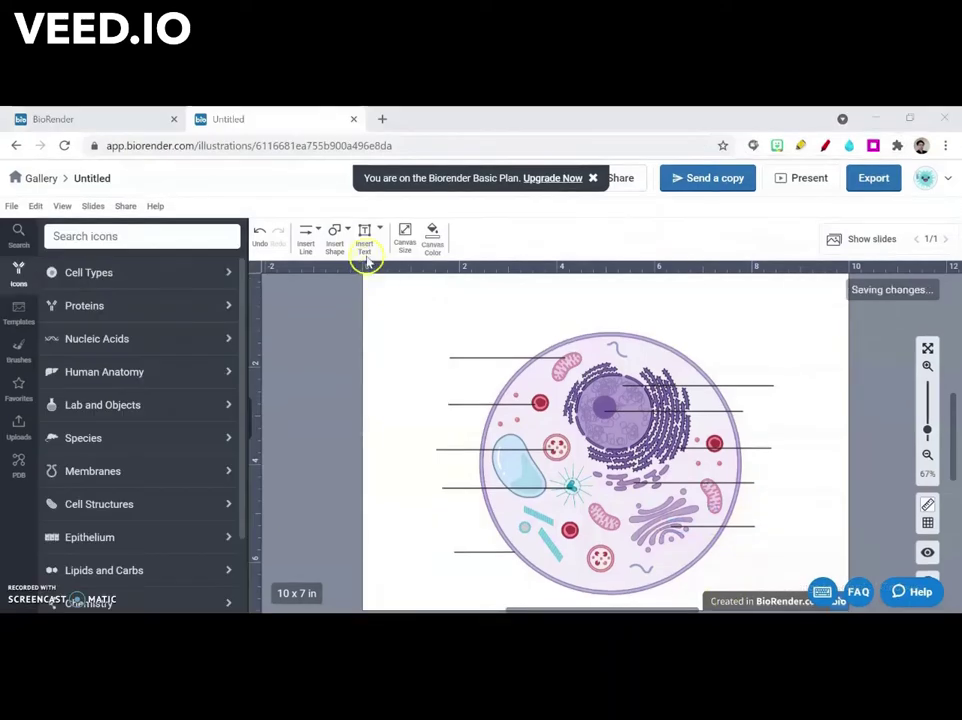
Add the text label "Mitochondrion" to the left of the uppermost left leader line
click(364, 242)
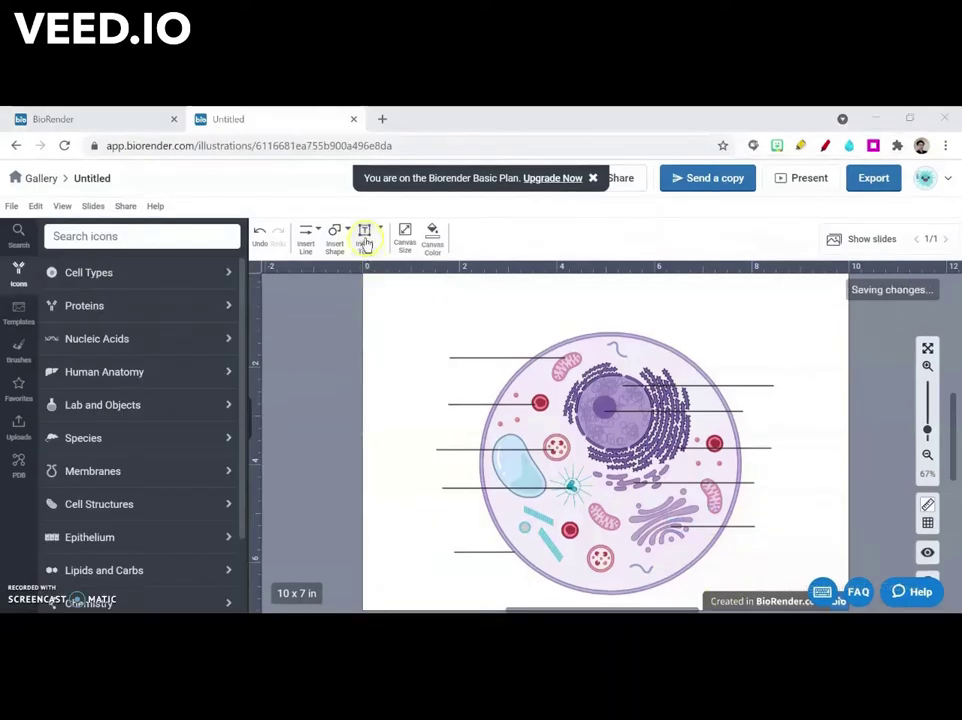
click(379, 355)
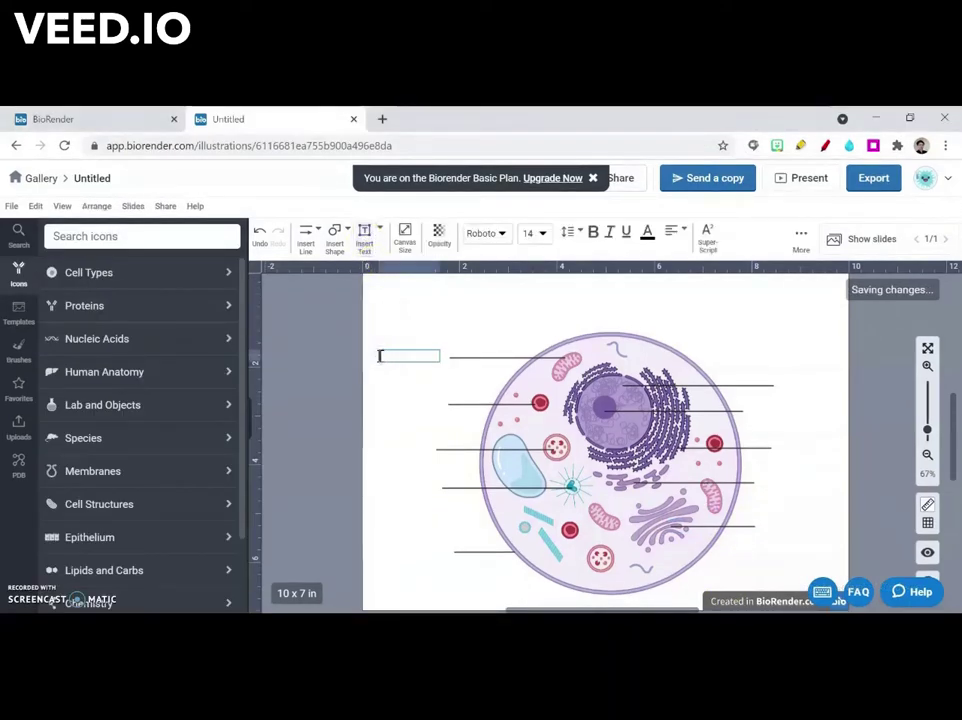
text(Mitoch)
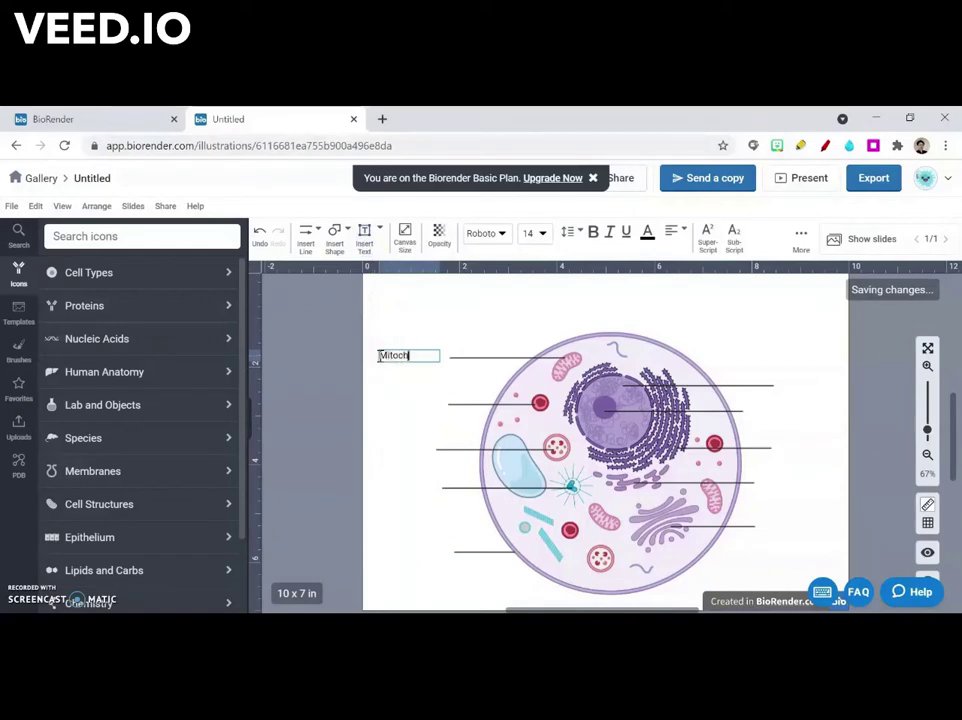
text(ondrion)
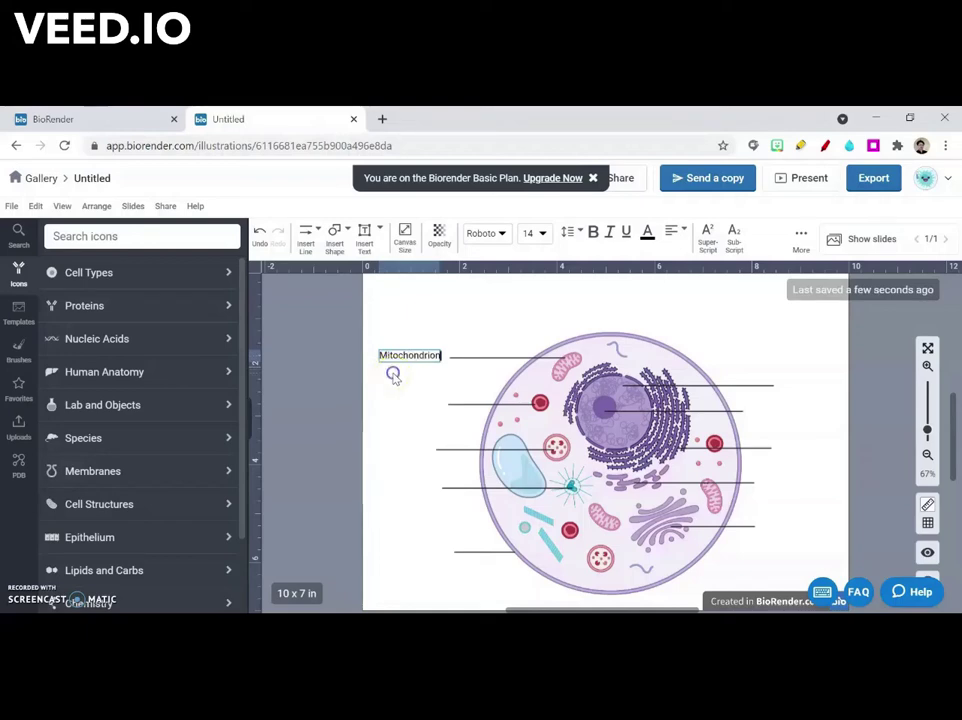
key(Escape)
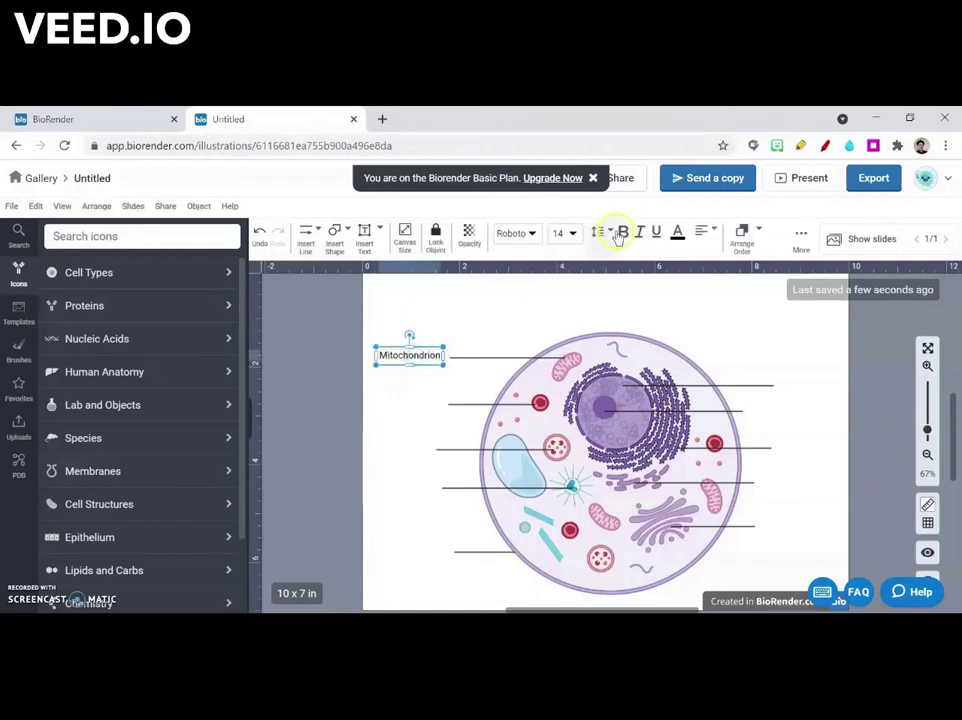
Make the Mitochondrion label bold and red (EE0E0E), and place it against the end of its leader line
click(623, 233)
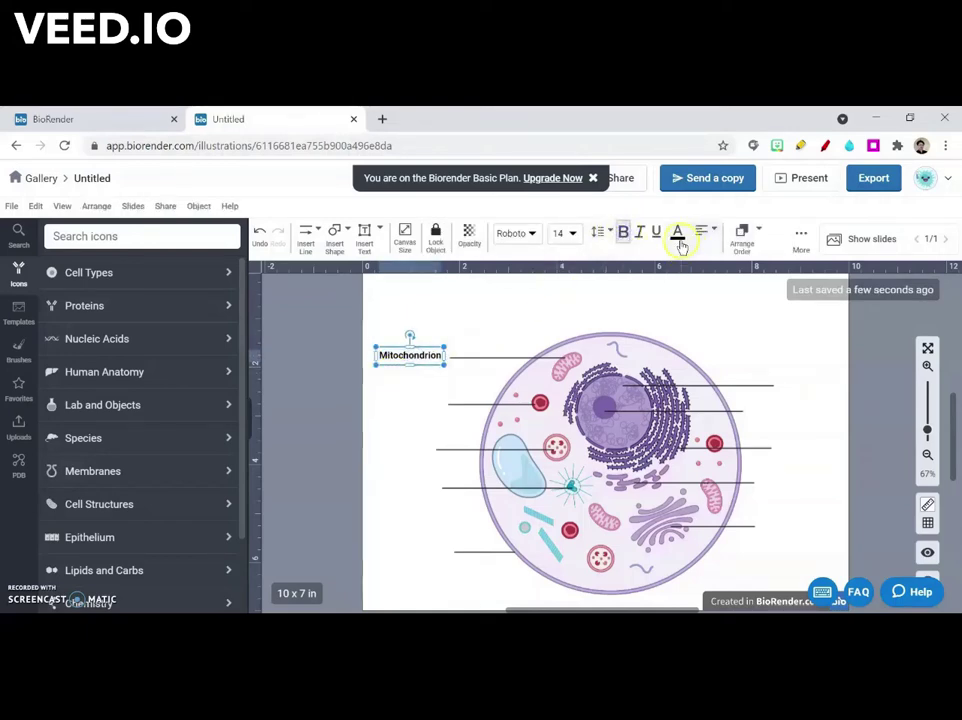
click(678, 233)
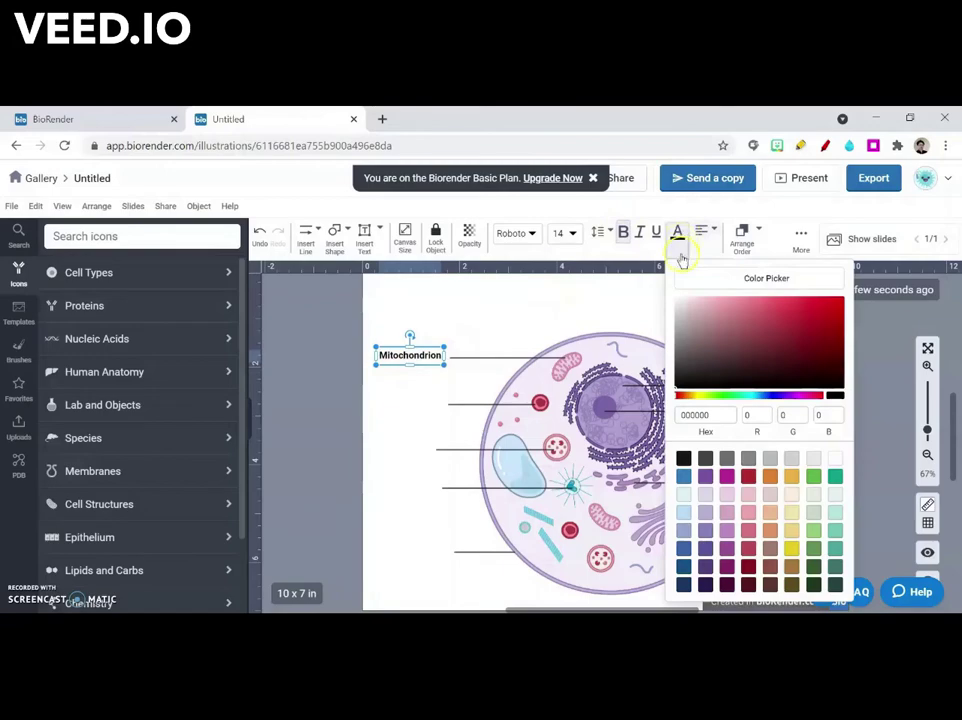
click(835, 307)
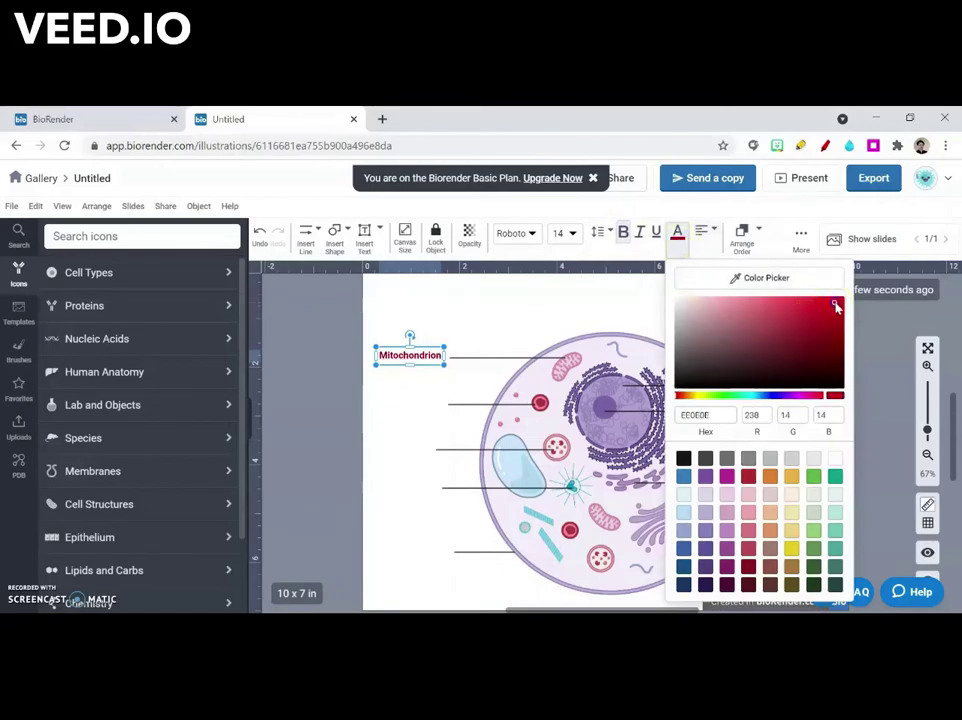
click(499, 326)
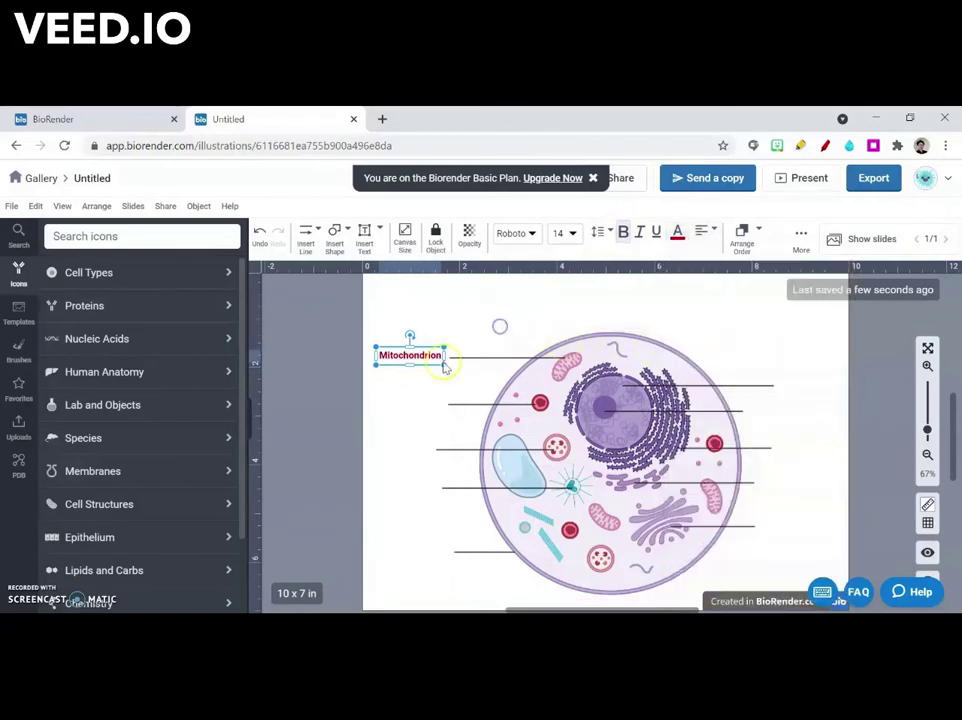
click(391, 395)
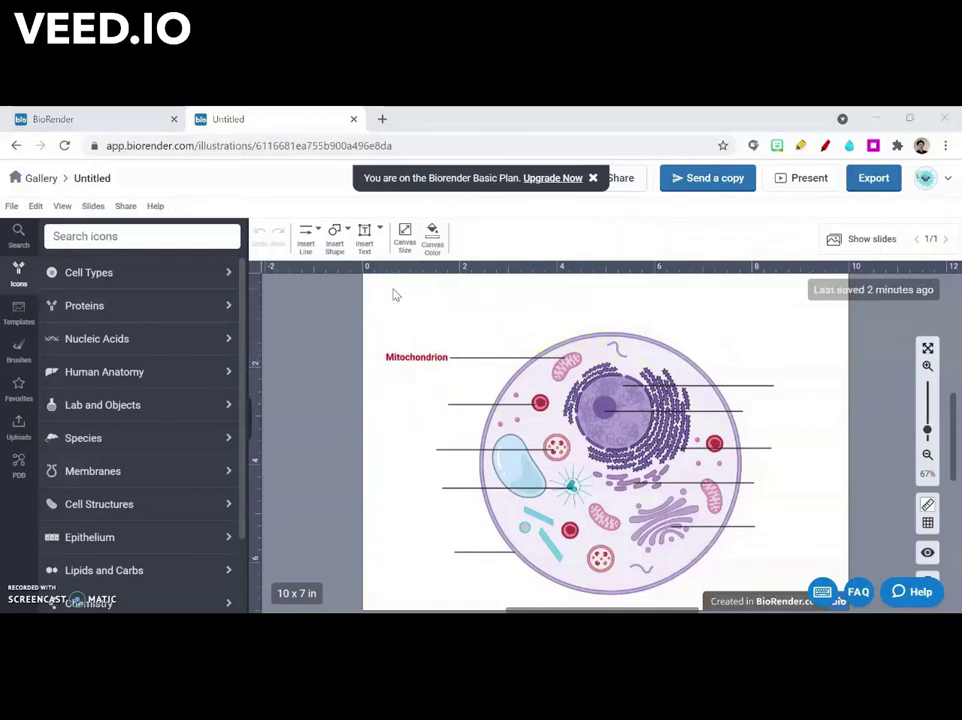
Add the title text "Animal Cell" above the cell illustration
click(364, 236)
click(522, 292)
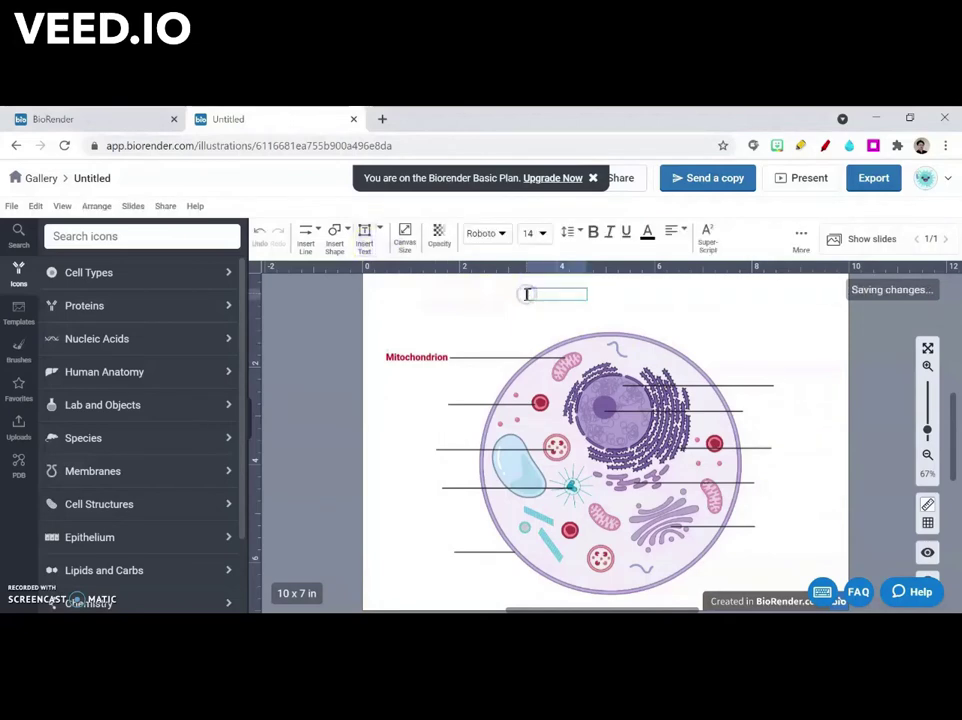
text(N)
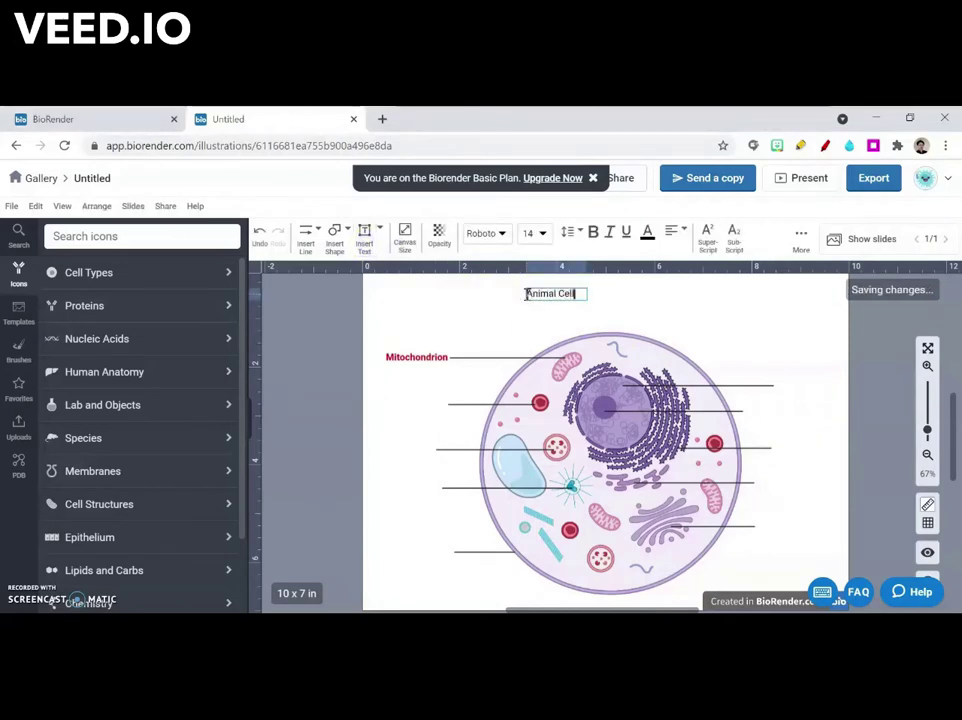
click(593, 308)
Make the Animal Cell title bold and colour it red (EA0E0E)
click(582, 297)
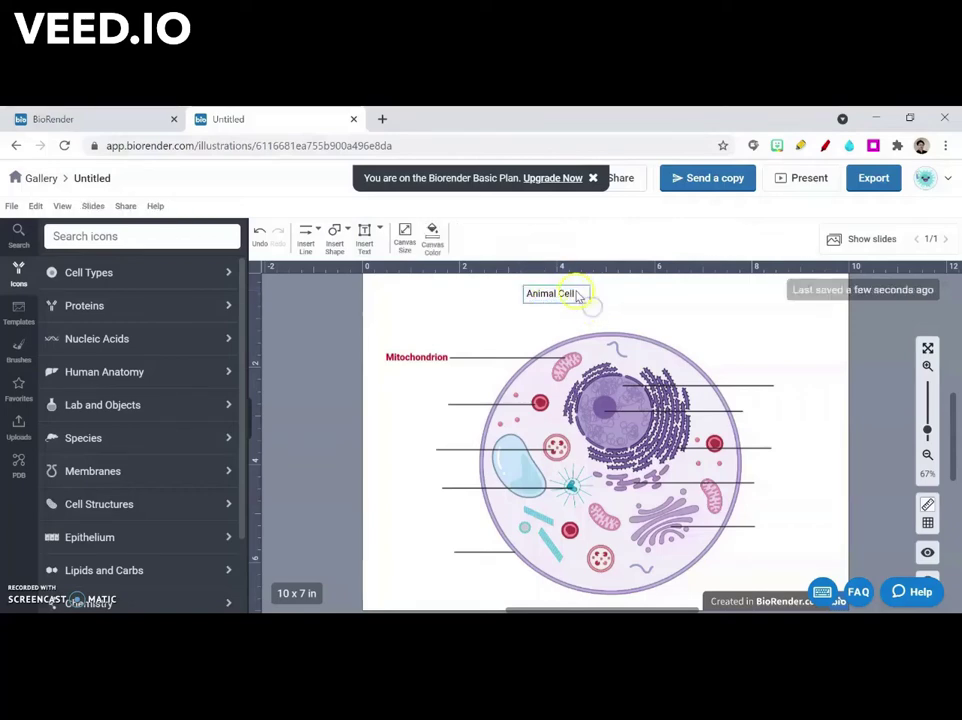
click(622, 232)
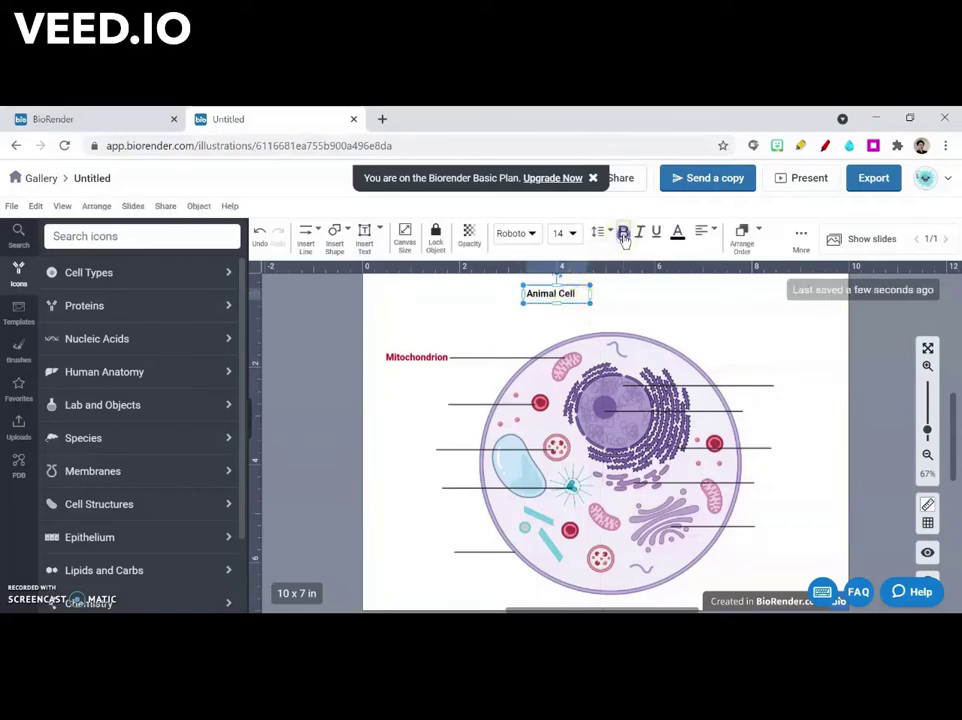
click(677, 236)
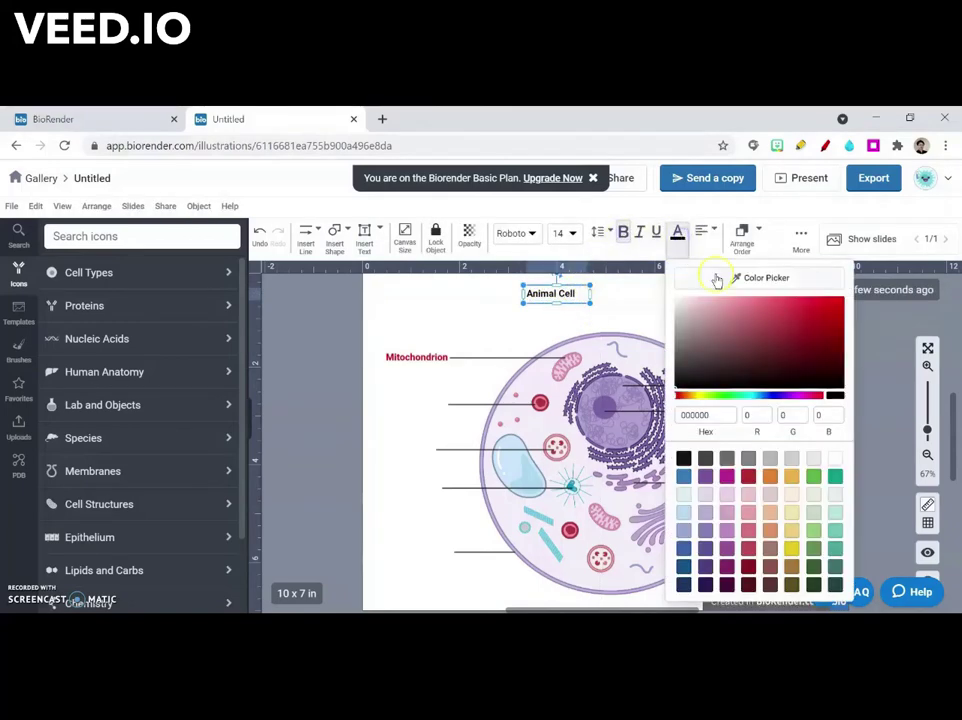
click(835, 310)
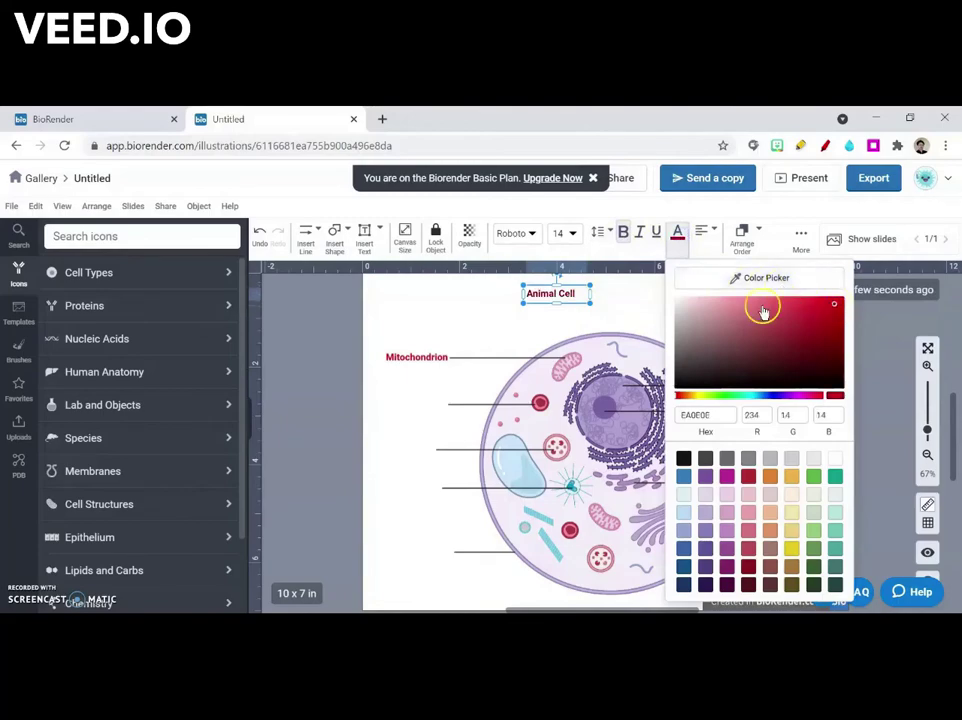
click(629, 293)
Centre-align the Animal Cell title at font size 32 and widen its text box to about 3.4 in
click(704, 234)
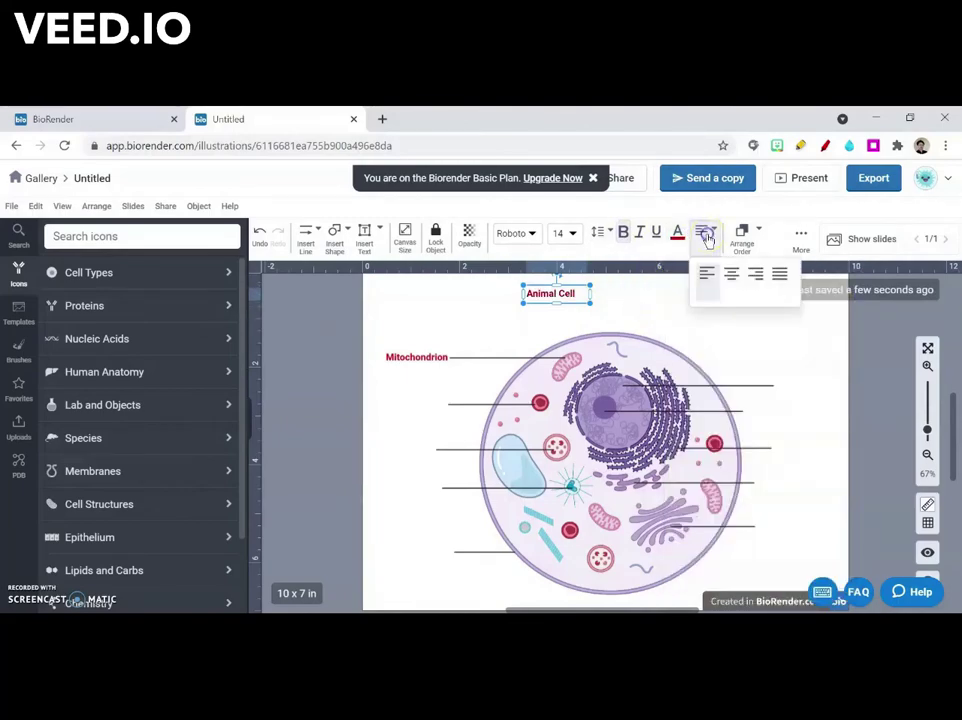
click(733, 275)
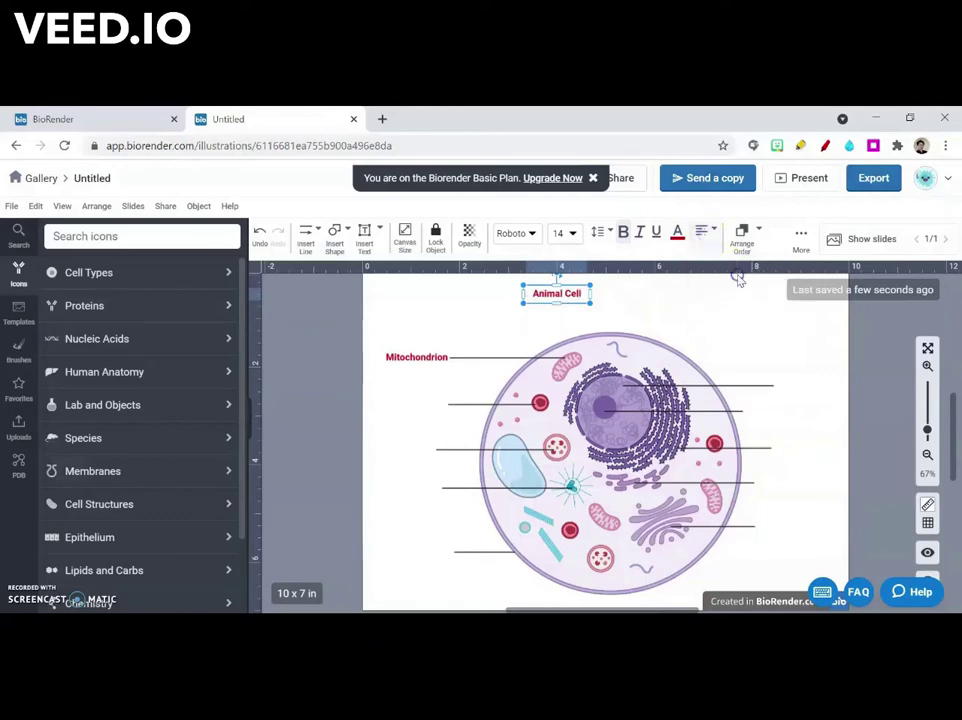
click(566, 233)
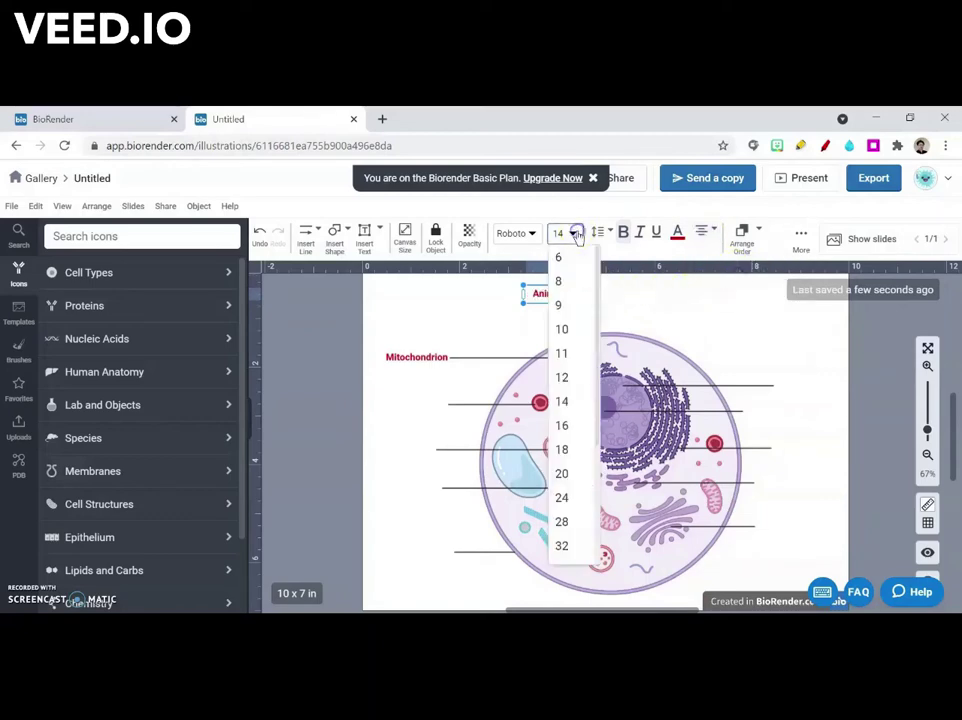
click(572, 544)
drag(590, 305, 688, 313)
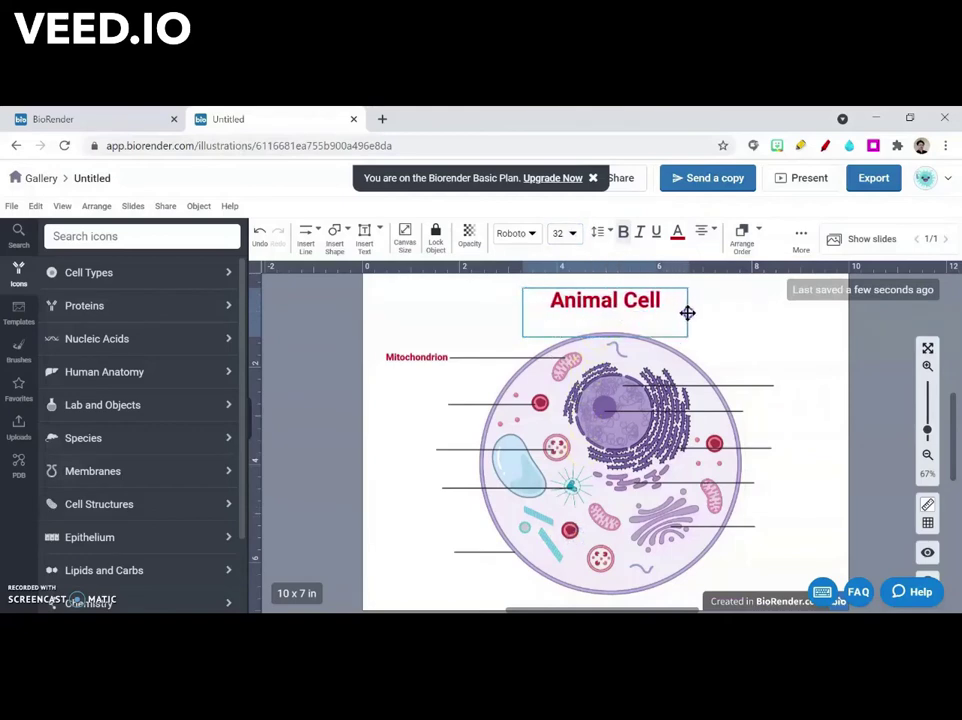
click(729, 341)
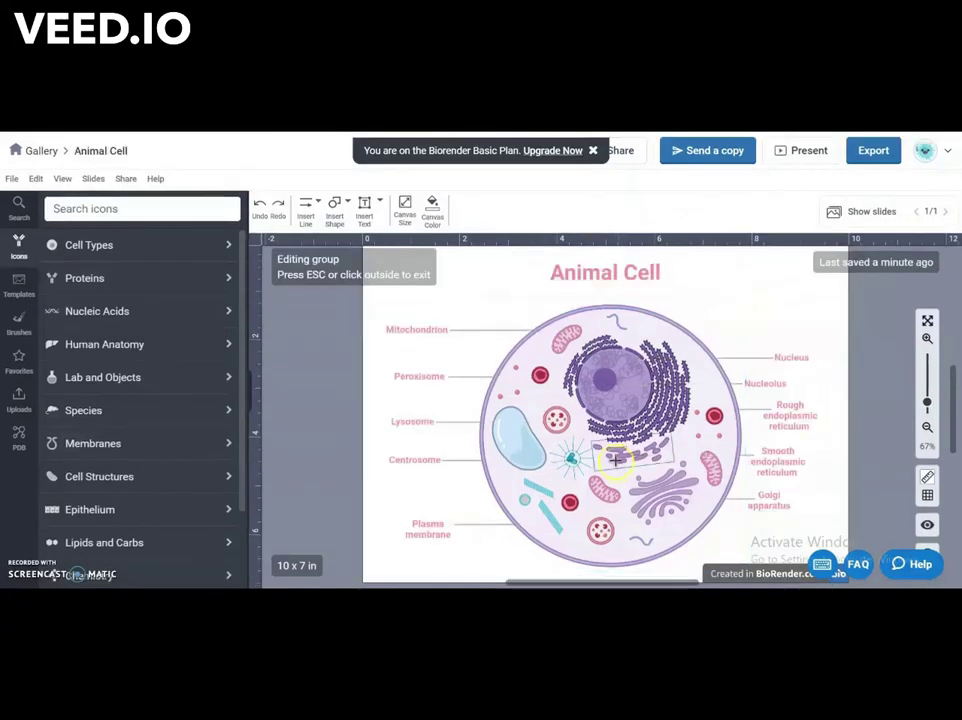
Recolour the nucleus icon inside the cell group with the dark grey colour preset, and exit group editing
click(598, 420)
drag(598, 420, 602, 404)
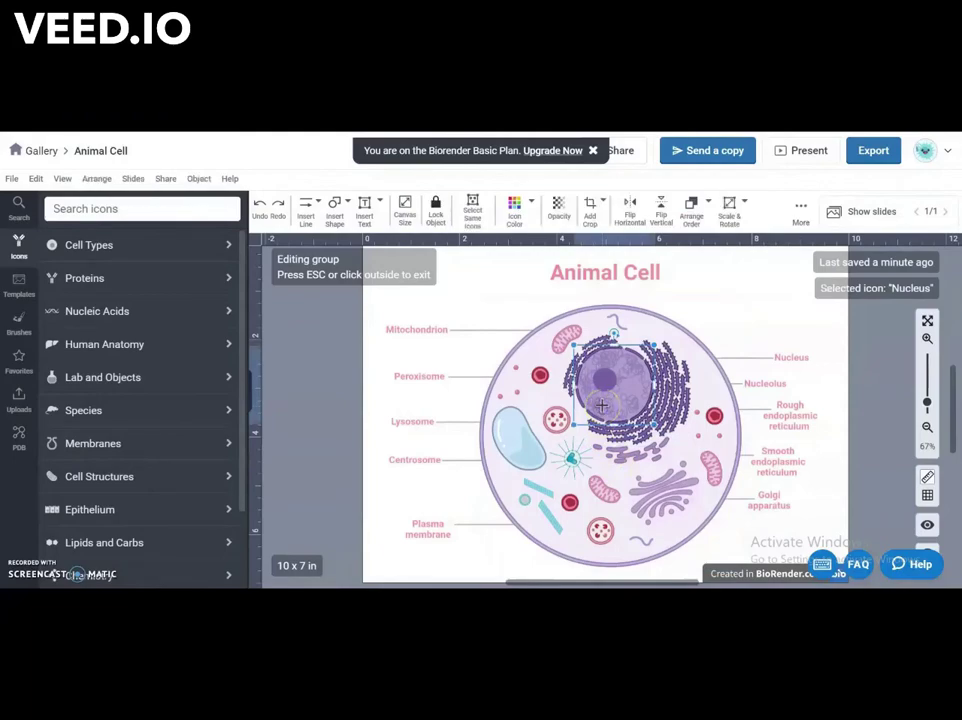
click(531, 205)
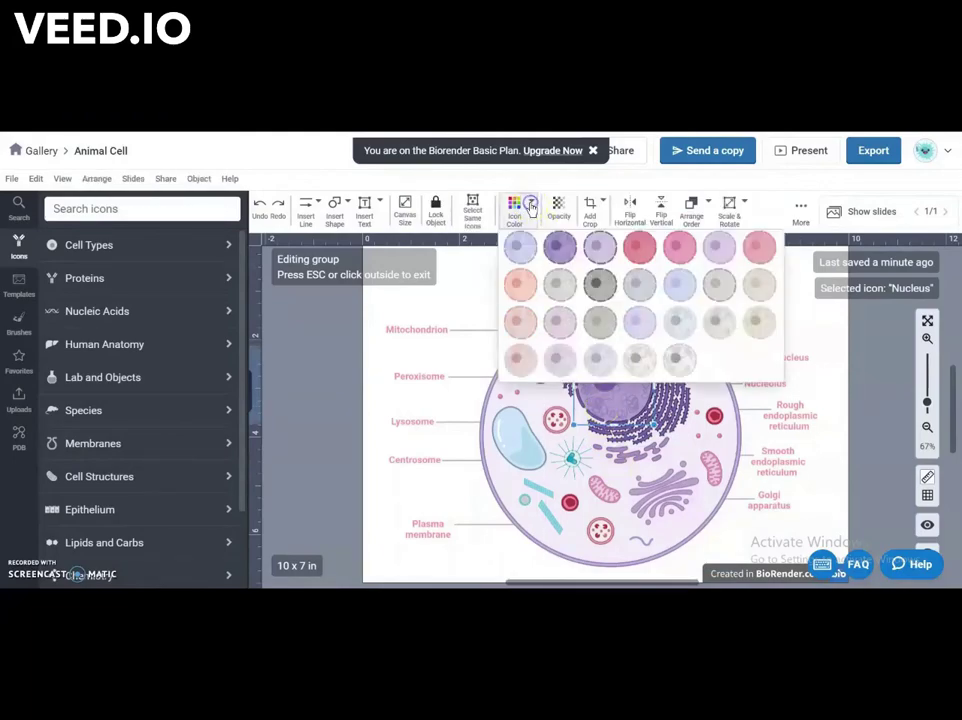
click(599, 285)
click(599, 285)
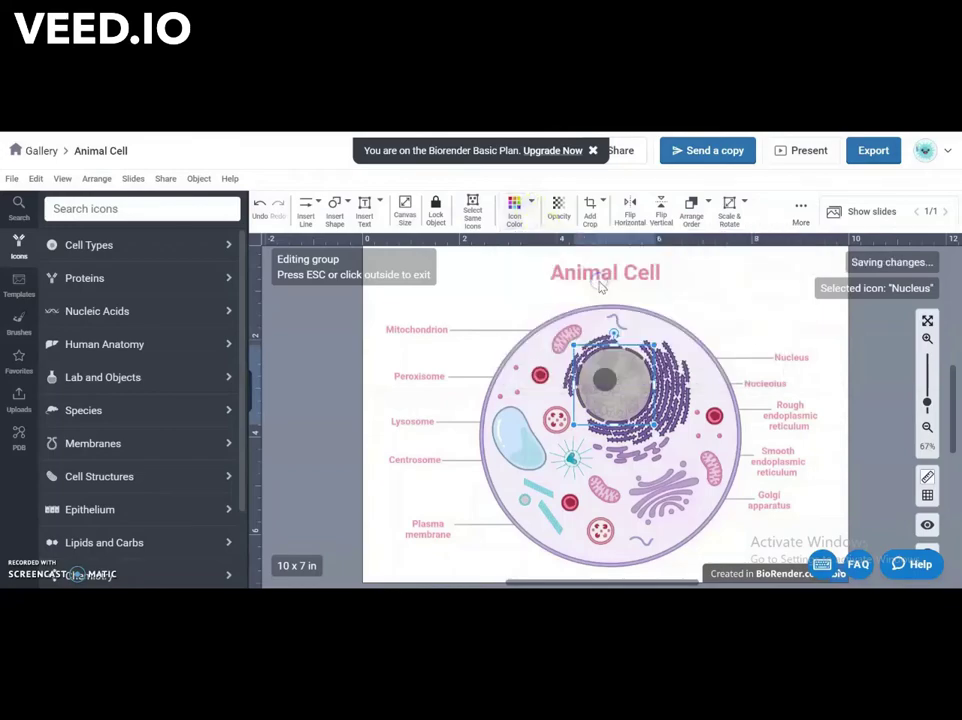
click(688, 316)
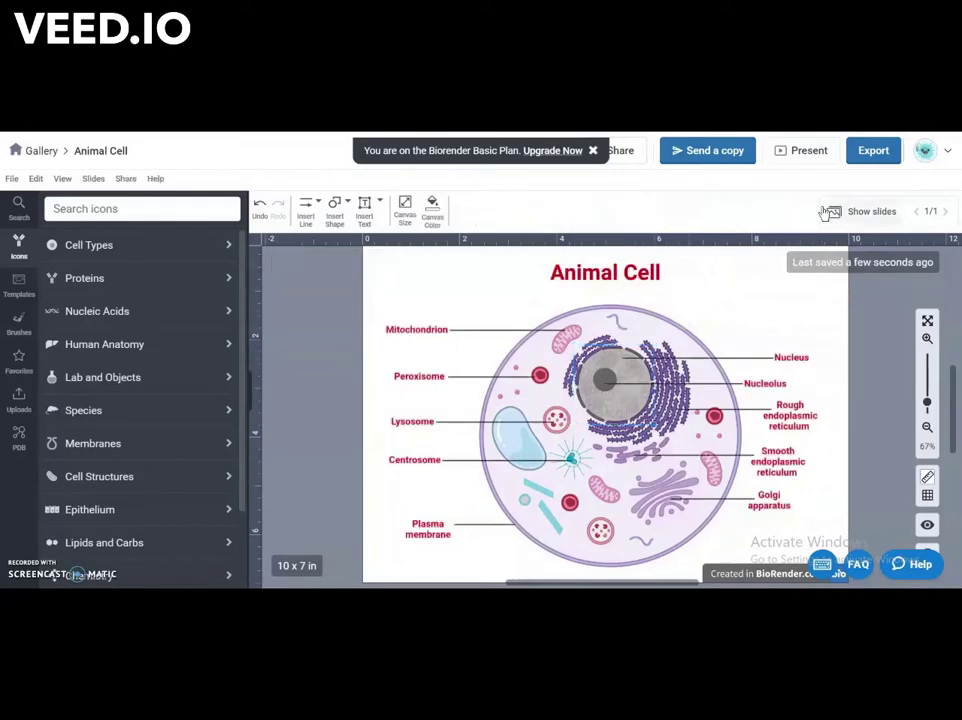
Open the export settings for the illustration and choose JPG as the file type
click(860, 158)
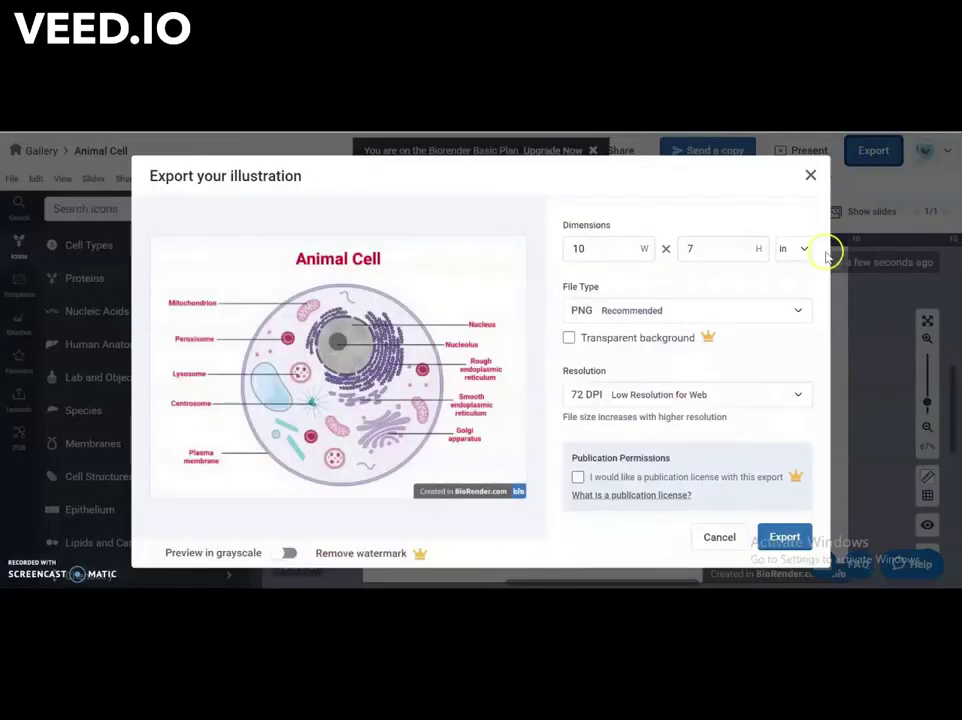
click(799, 314)
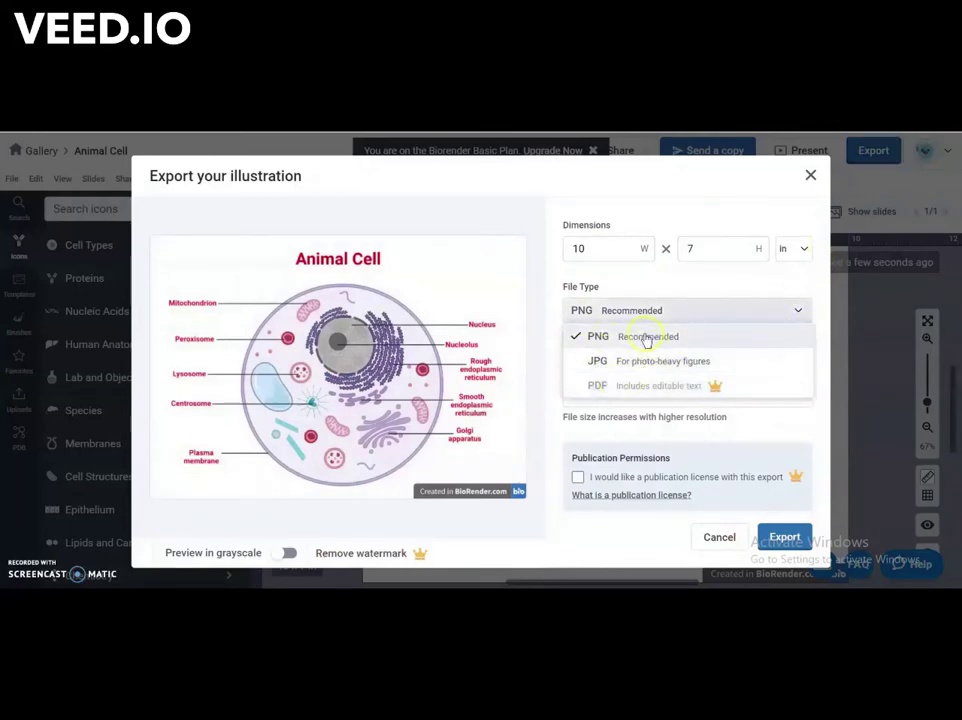
click(576, 366)
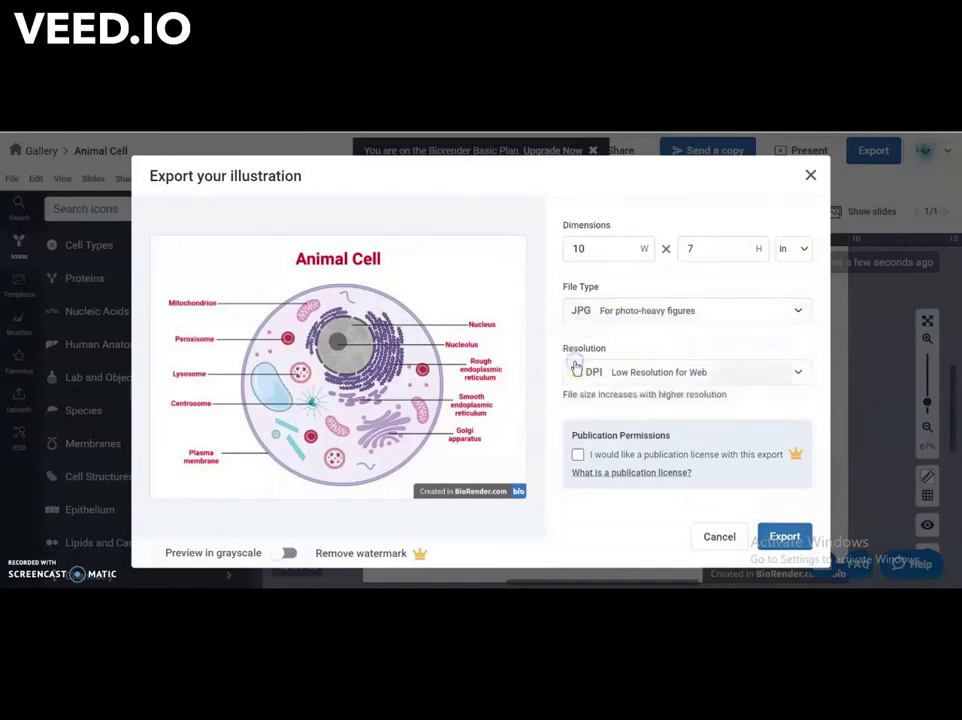
Export the Animal Cell illustration as a JPG at low web resolution and open the downloaded file
click(777, 540)
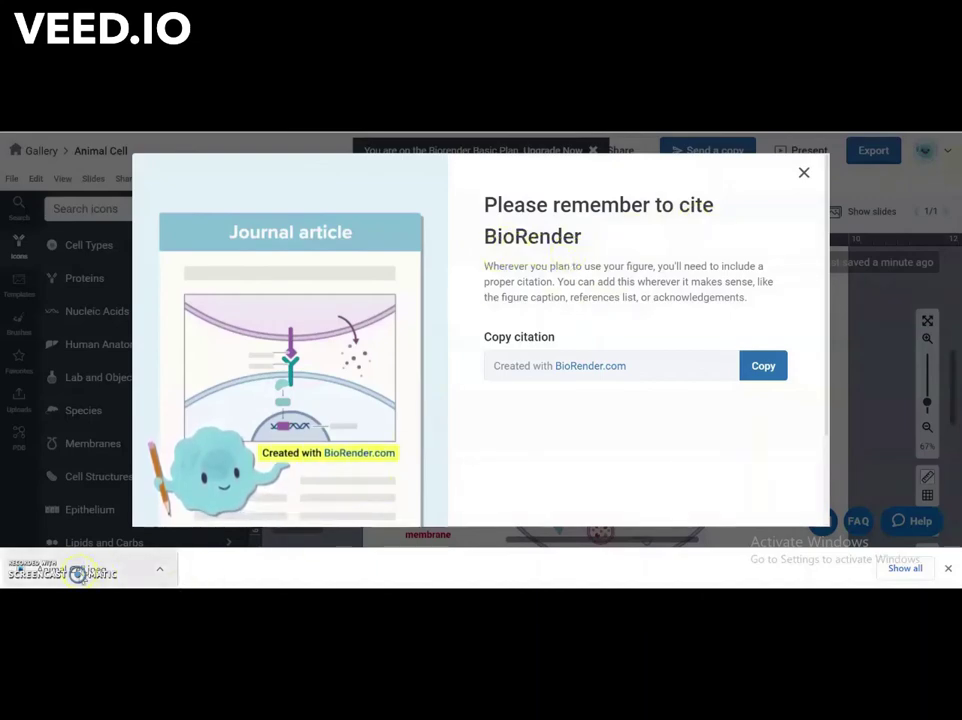
click(79, 572)
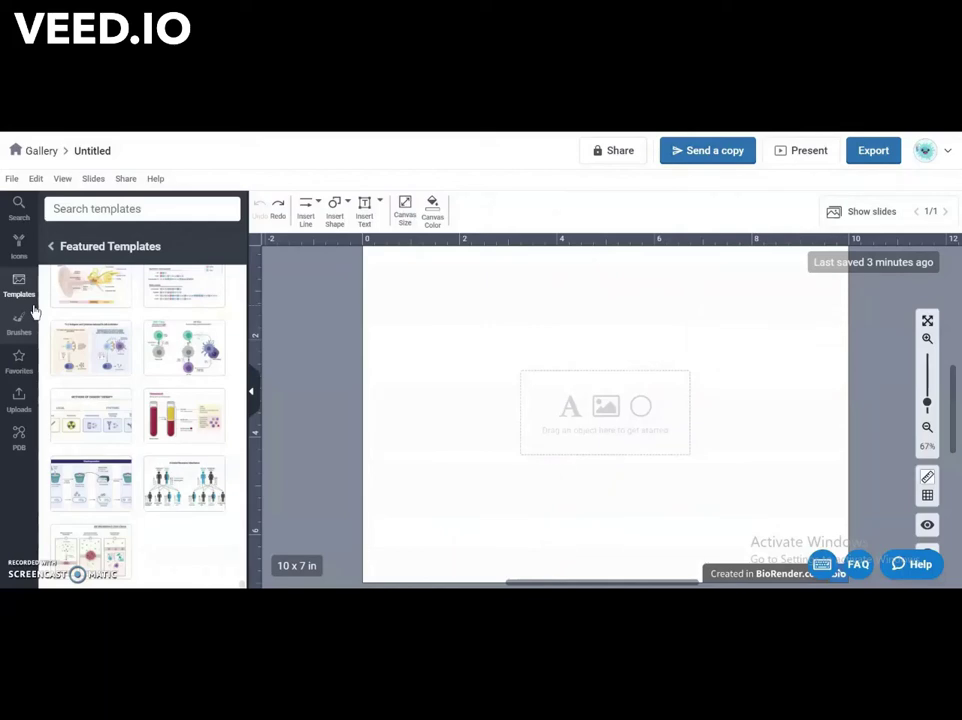
Add the featured template "Hematocrit: Blood and Its Components" to the blank untitled illustration
click(179, 420)
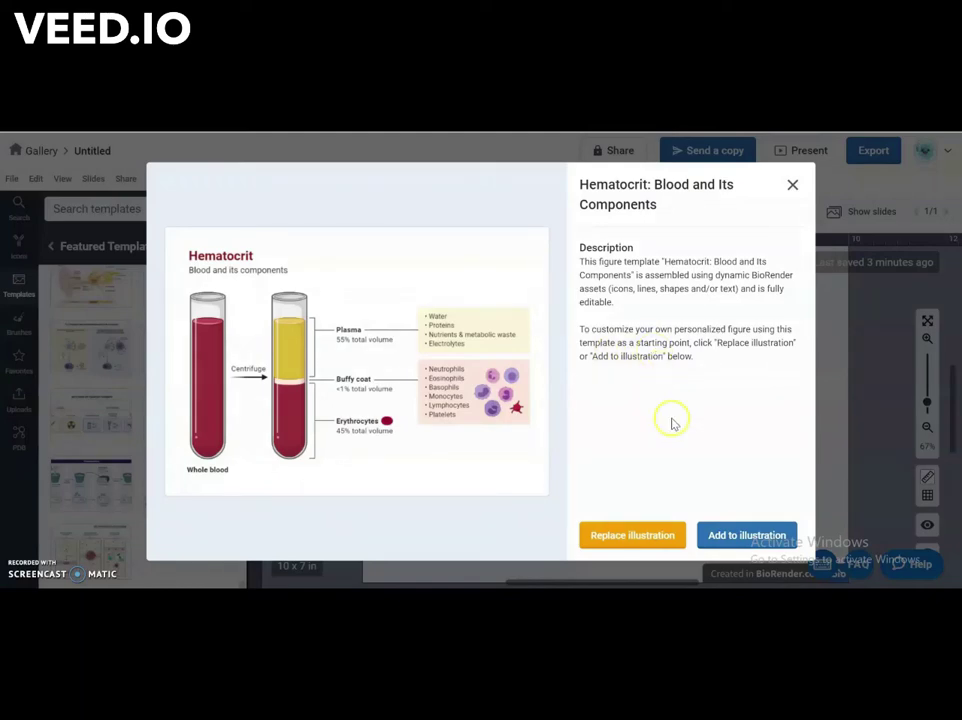
click(716, 537)
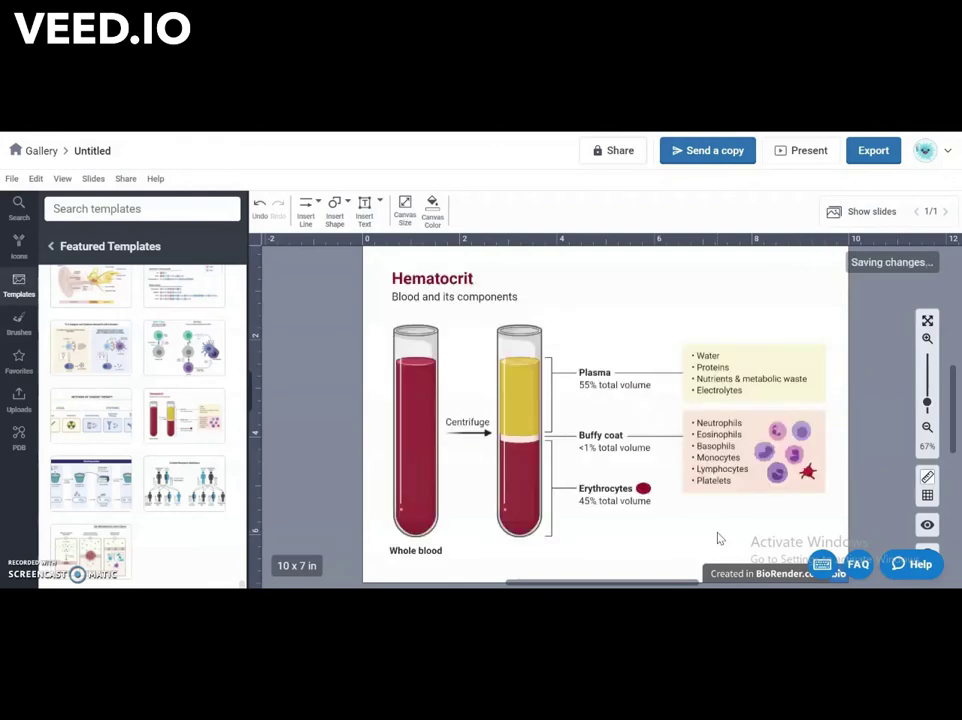
Make the plasma component list (Water to Electrolytes) inside the template group bold and colour it blue (173BF0)
double_click(765, 407)
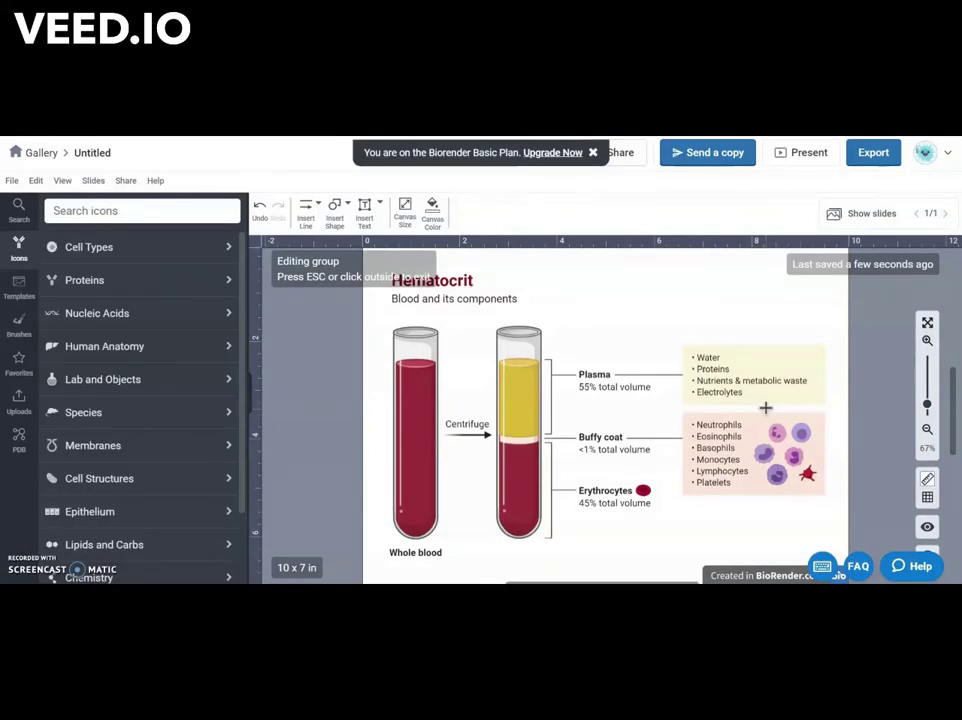
click(760, 396)
click(765, 400)
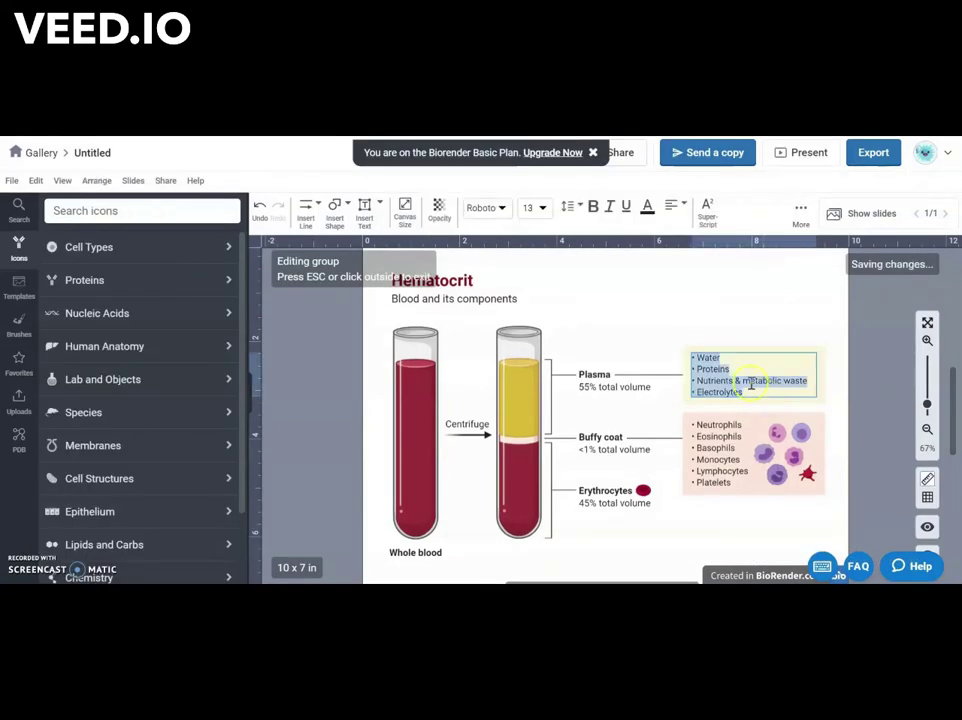
click(593, 207)
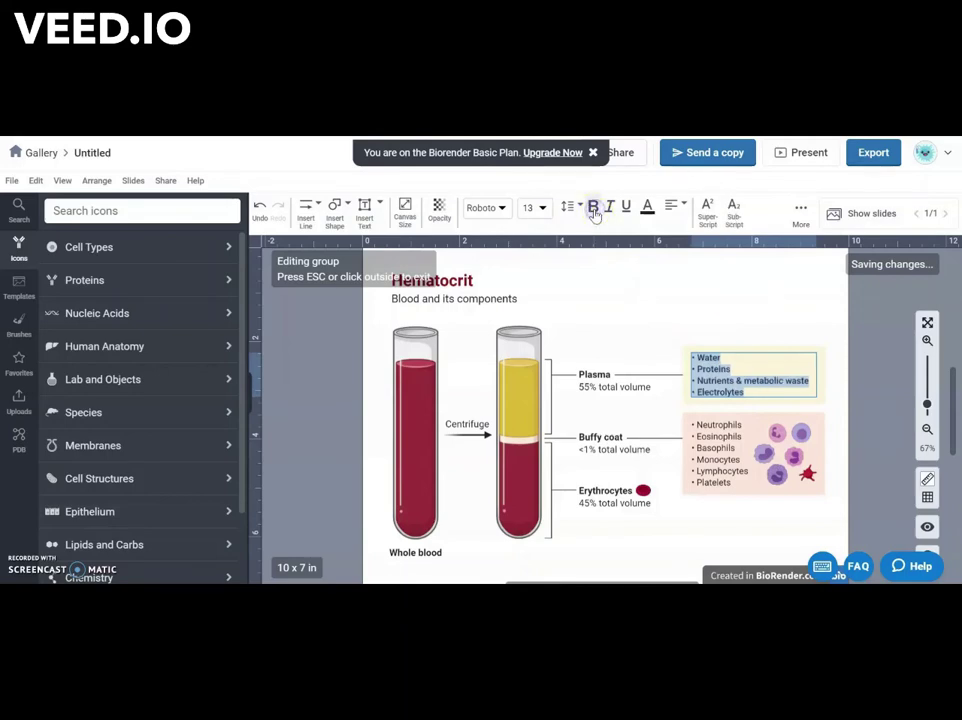
click(648, 207)
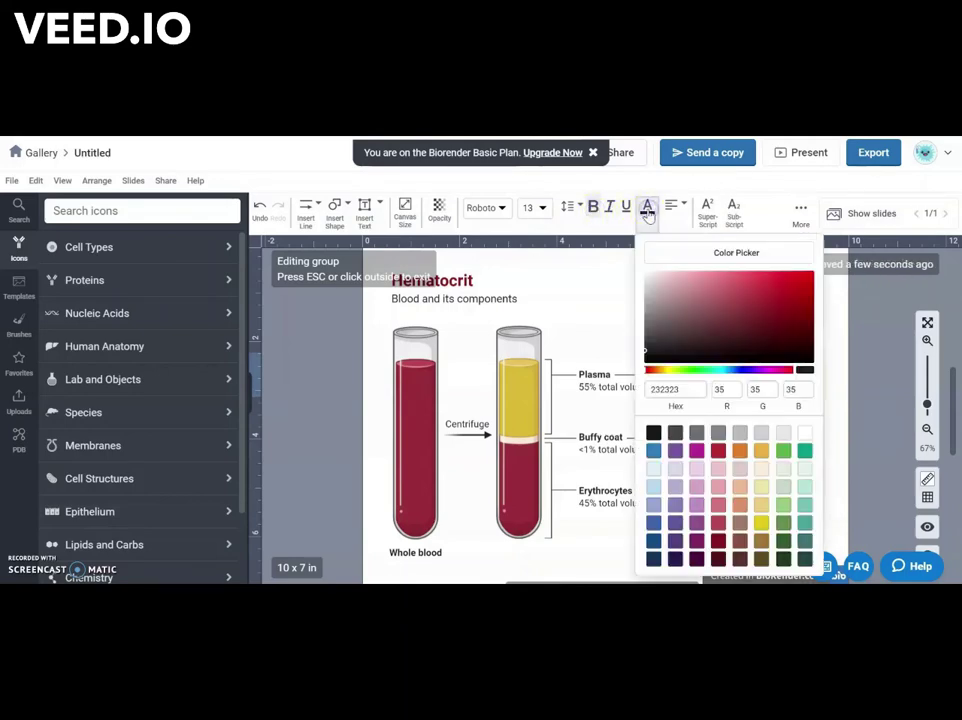
click(740, 371)
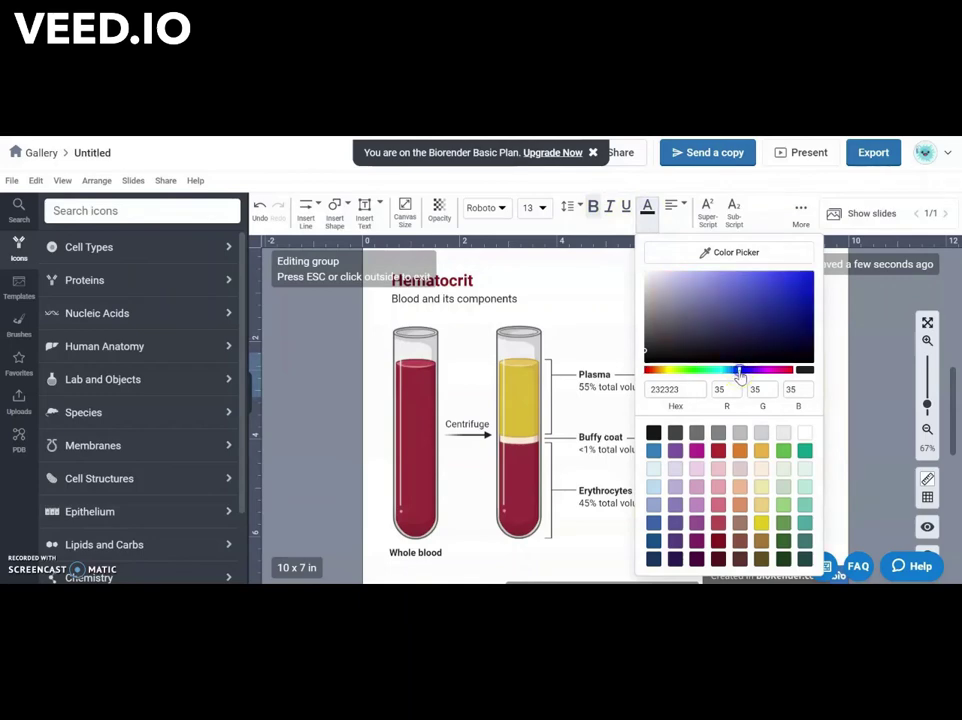
drag(788, 301, 798, 277)
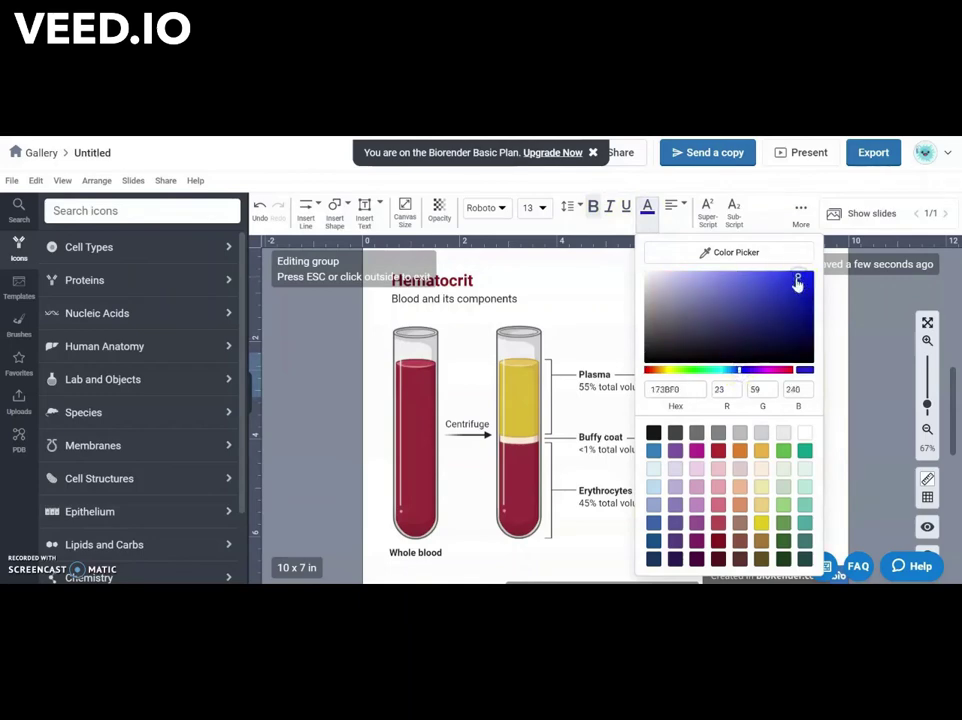
click(592, 273)
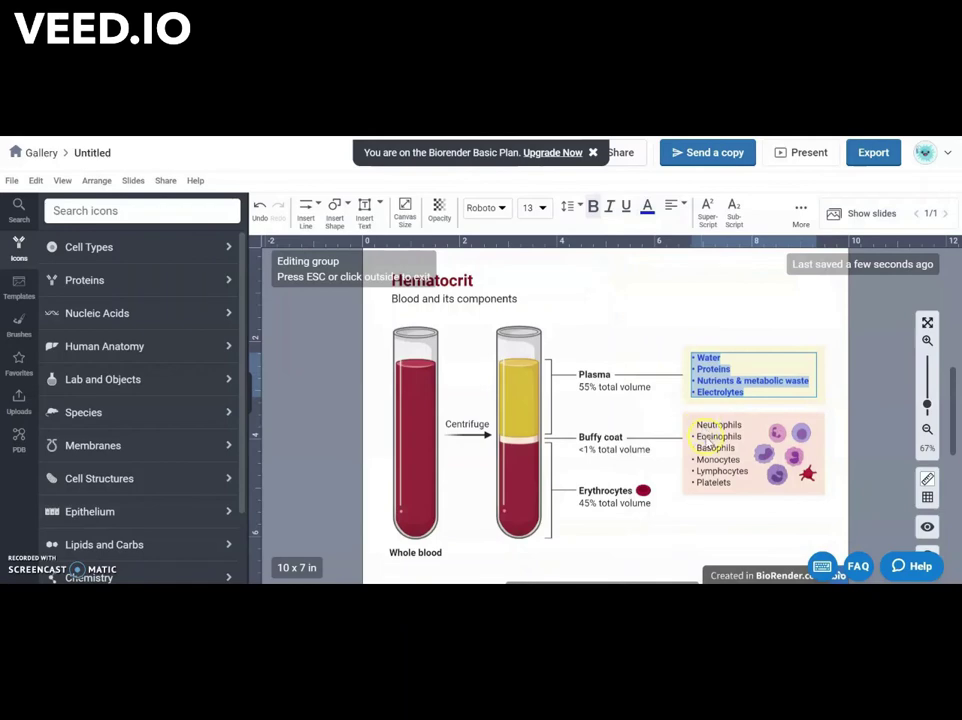
Make the buffy coat cell list (Neutrophils to Platelets) bold and colour it red, and deselect the text
click(700, 430)
key(ctrl+a)
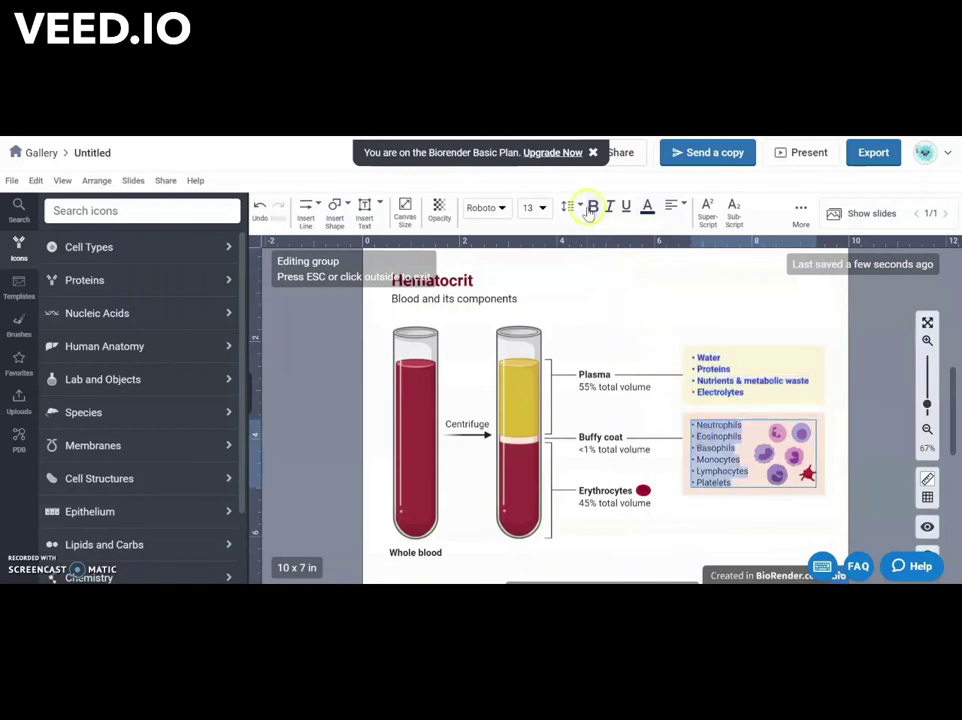
click(647, 208)
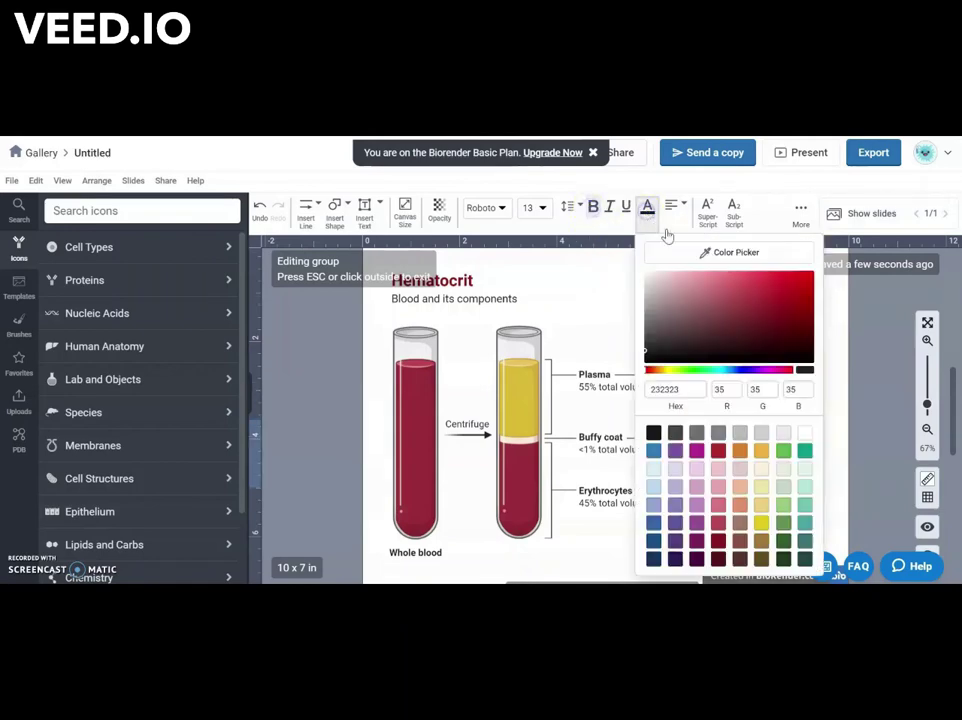
click(798, 278)
click(628, 289)
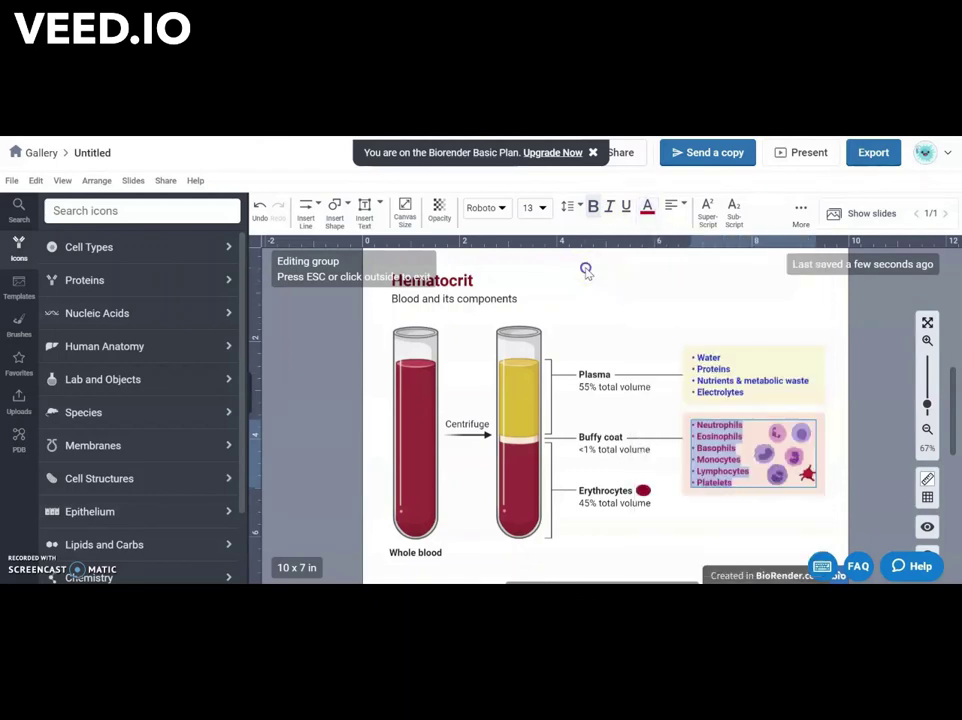
click(671, 545)
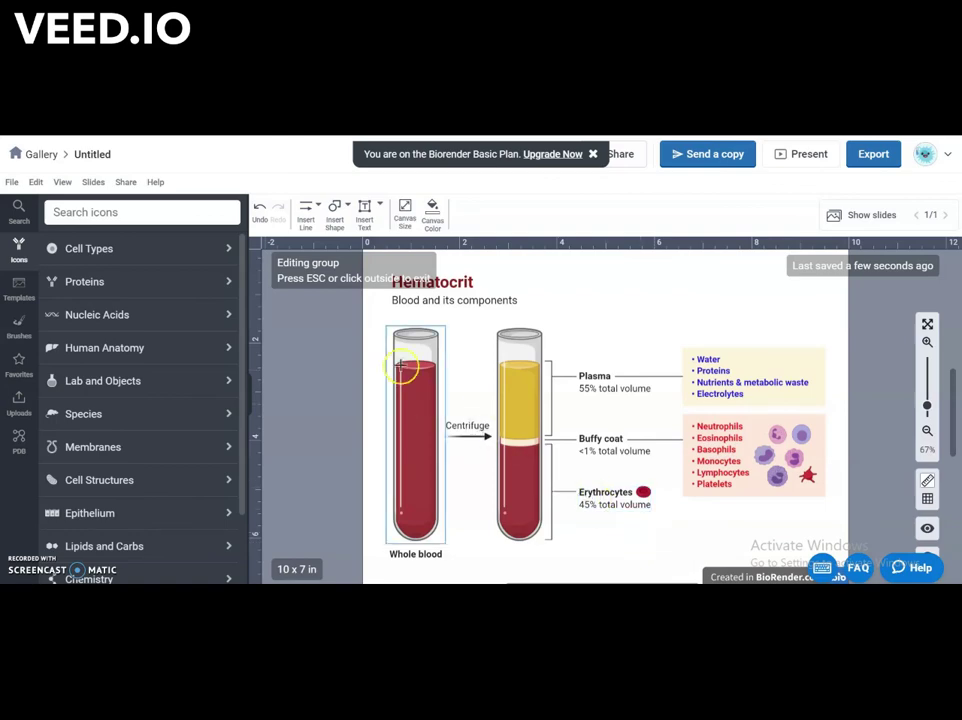
Return to the gallery, dismiss the email verification notice and look through the saved figures in My illustrations
click(44, 157)
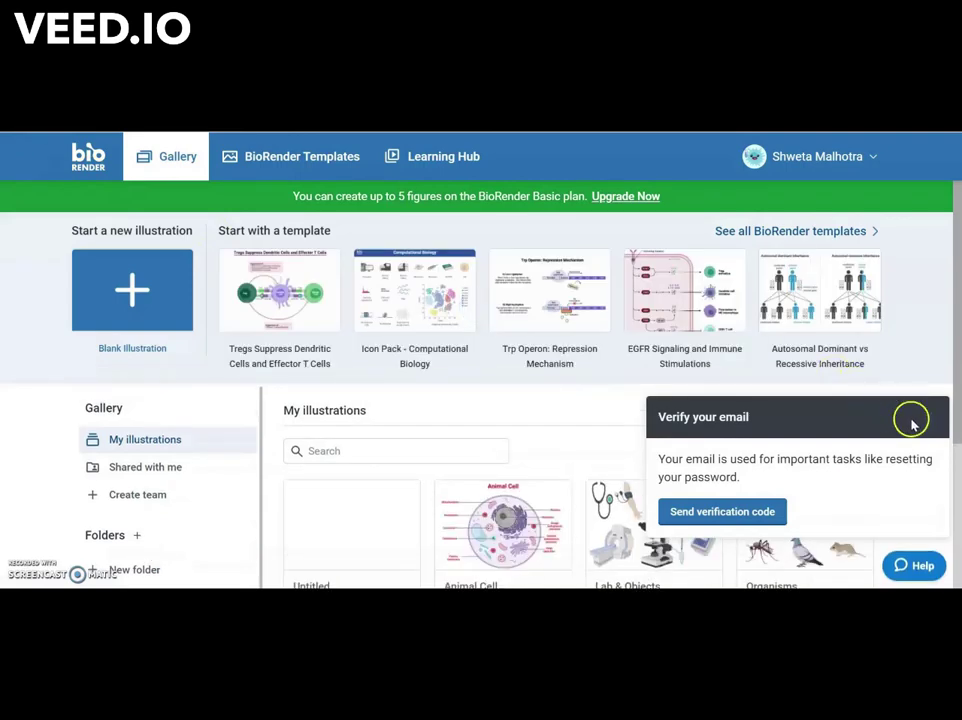
click(927, 421)
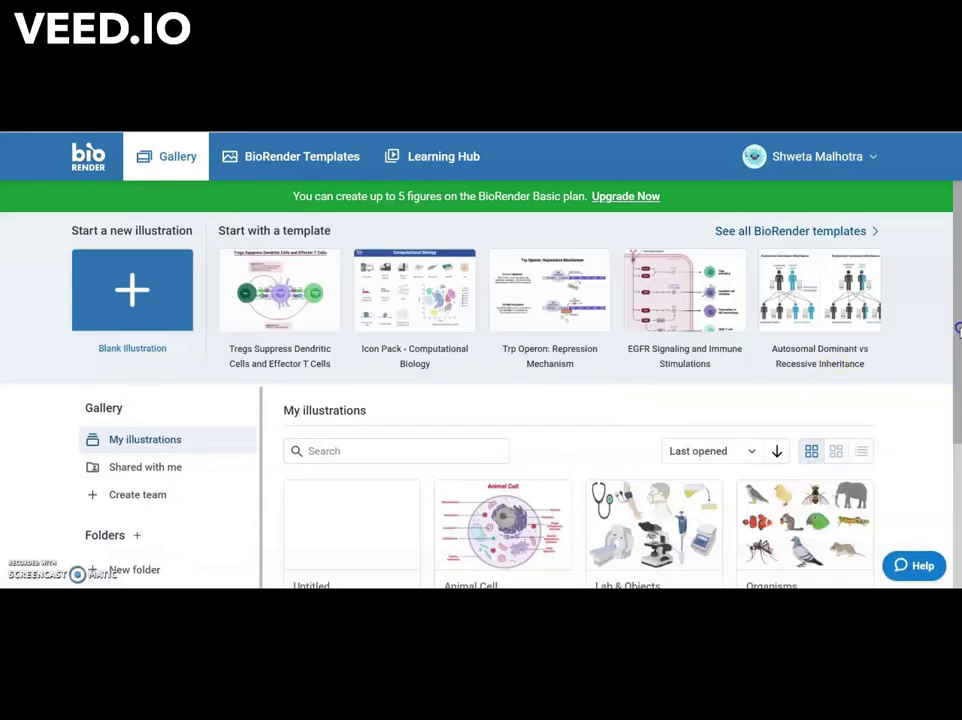
scroll(958, 370, down, 1)
drag(958, 370, 956, 465)
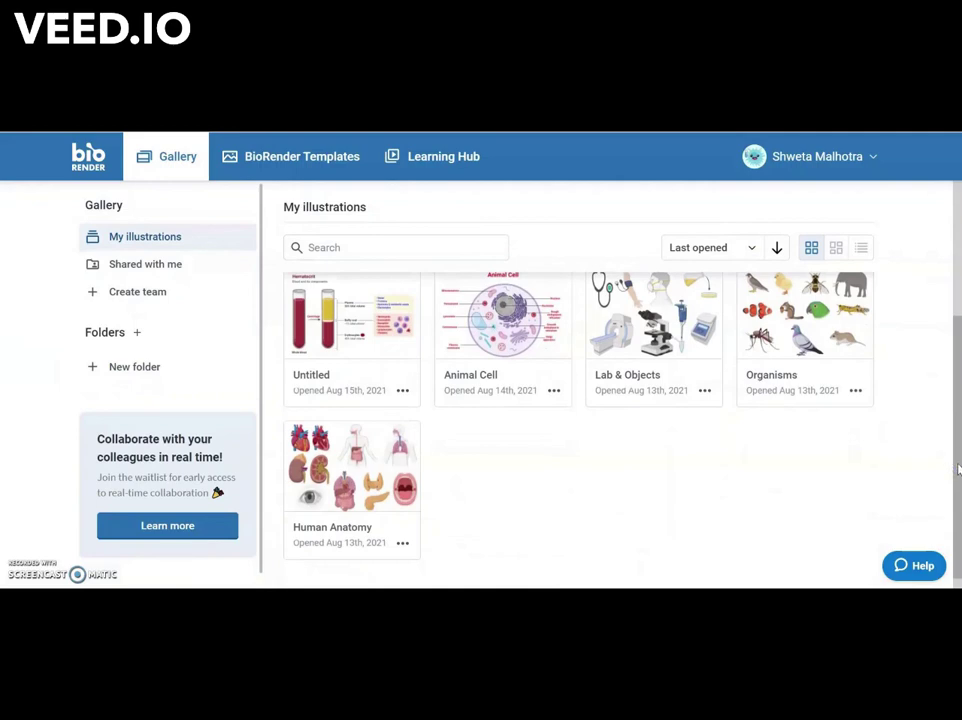
scroll(958, 468, up, 1)
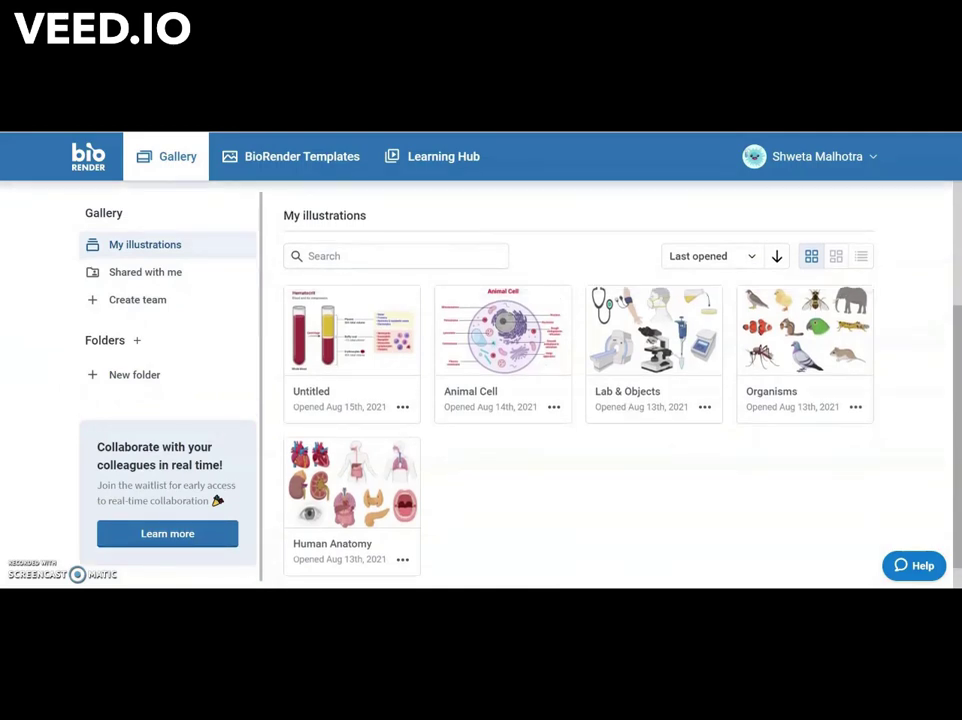